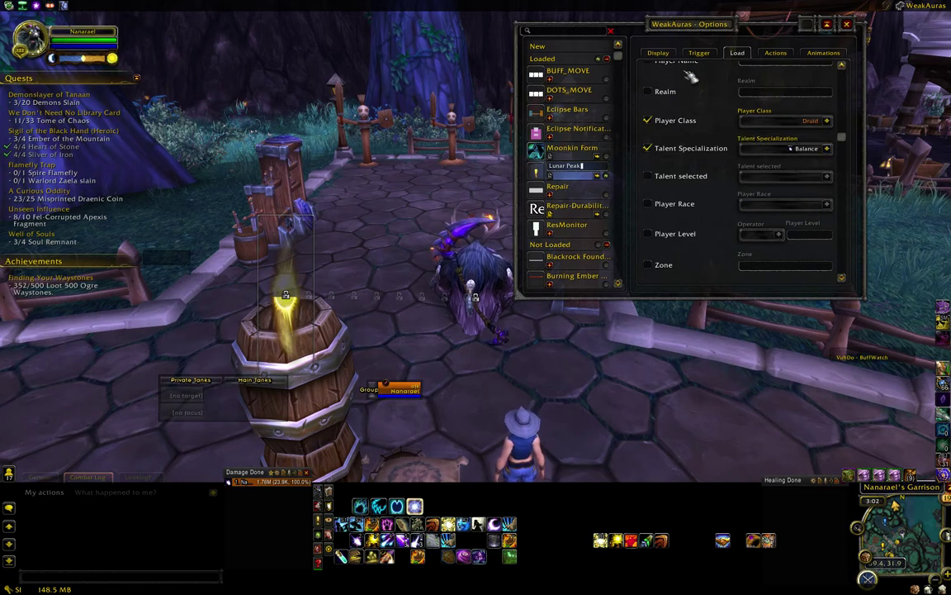
{"action": "left_click", "coordinate": [706, 181]}
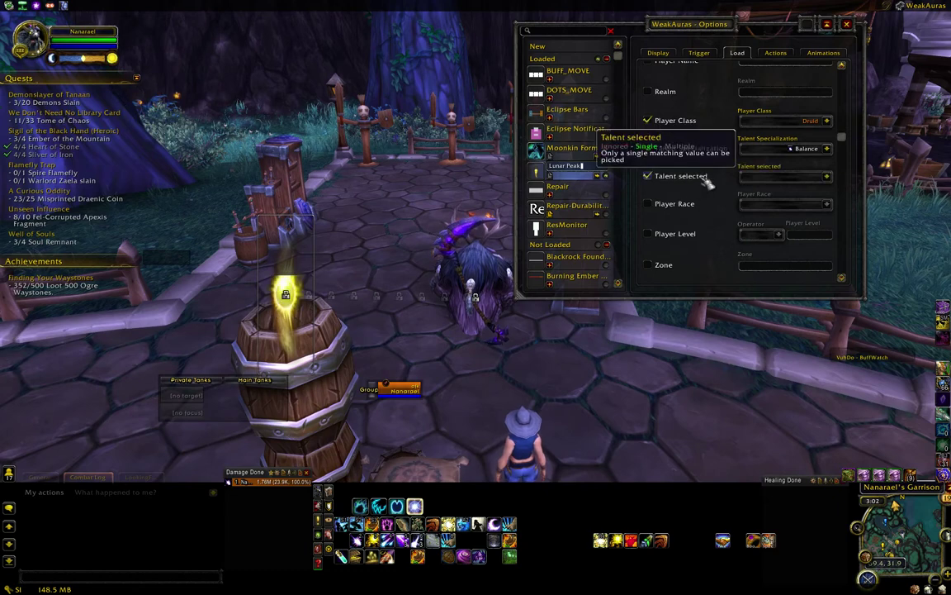
{"action": "left_click", "coordinate": [826, 176]}
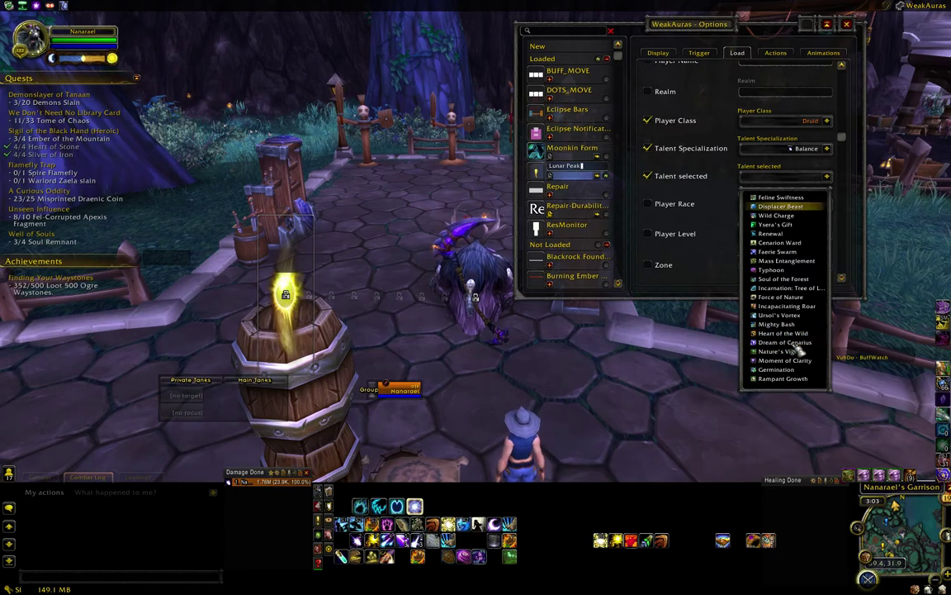
{"action": "left_click", "coordinate": [827, 176]}
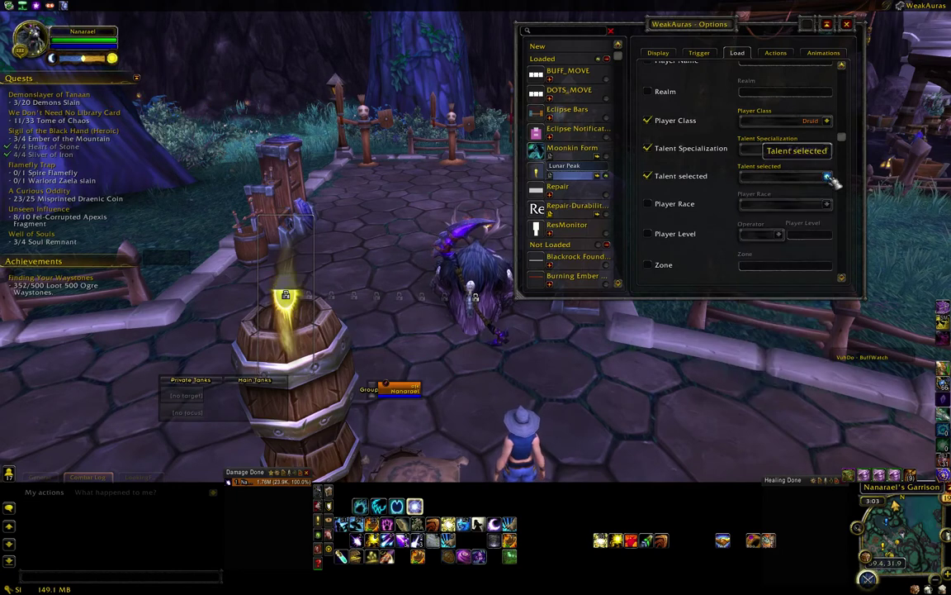
{"action": "left_click", "coordinate": [649, 177]}
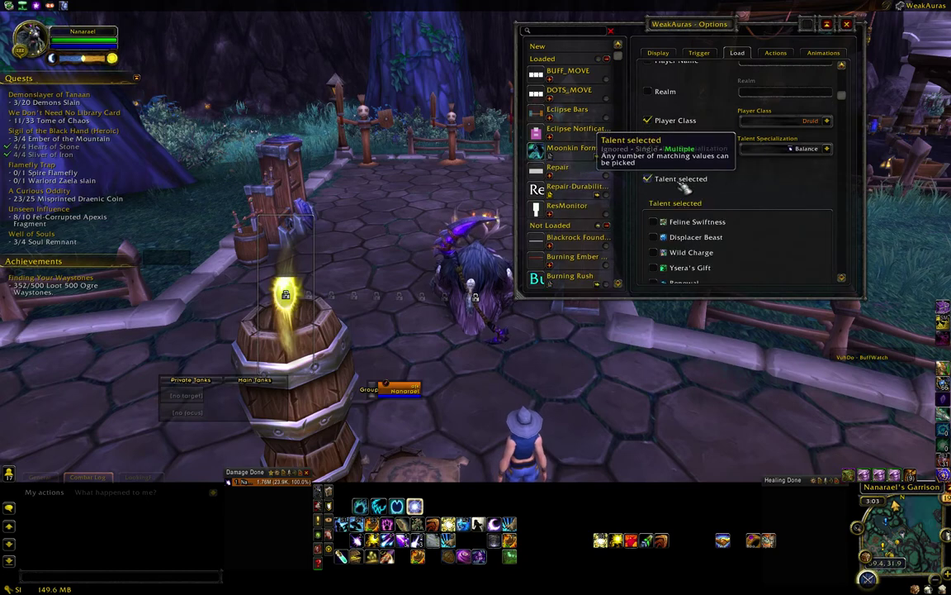
{"action": "left_click", "coordinate": [657, 182]}
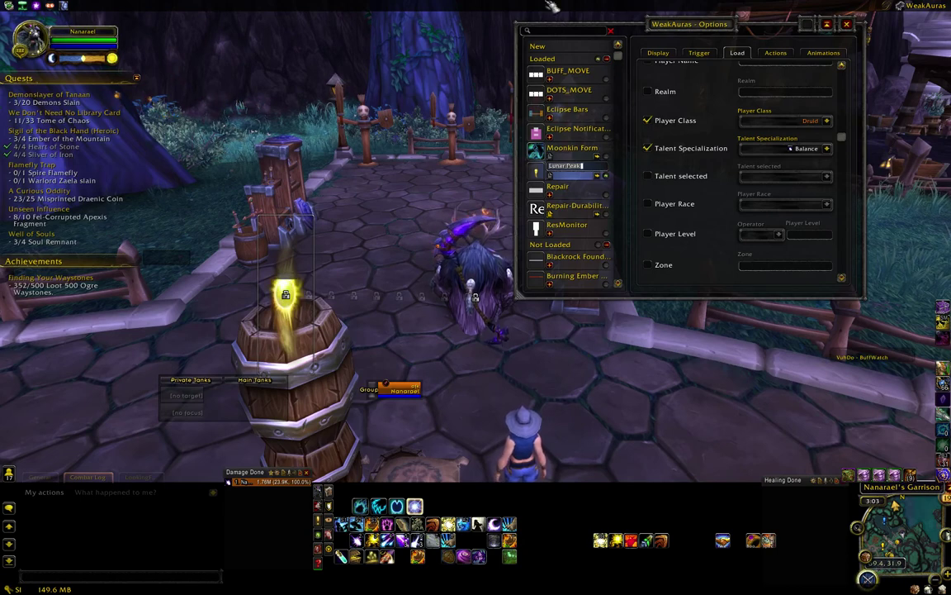
Set the Lunar Peak aura's trigger Aura Name to 'Lunar Peak', watching the player's buff
{"action": "left_click", "coordinate": [714, 58]}
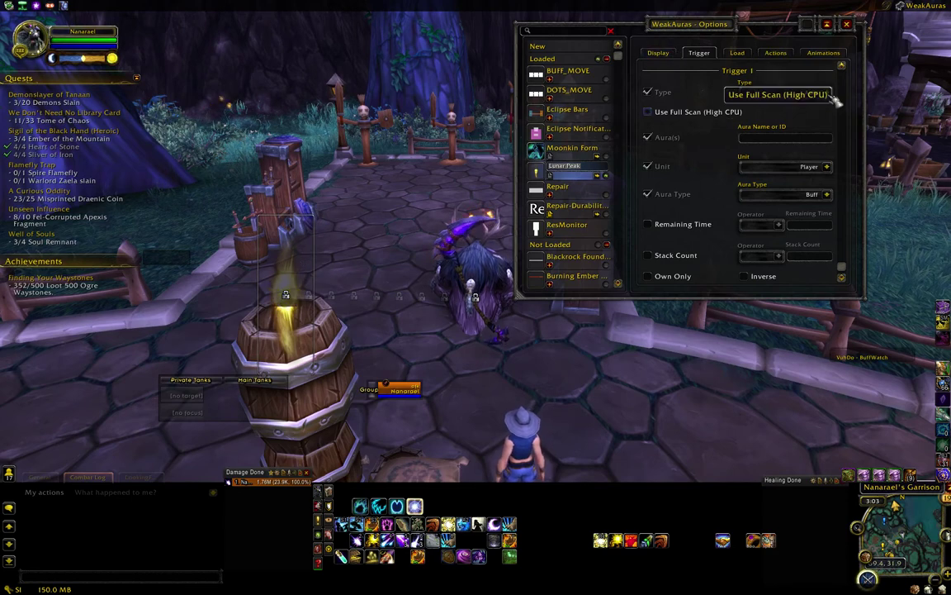
{"action": "left_click", "coordinate": [766, 140]}
{"action": "left_click_drag", "start_coordinate": [715, 27], "coordinate": [734, 106]}
{"action": "type", "text": "Lunar Peak"}
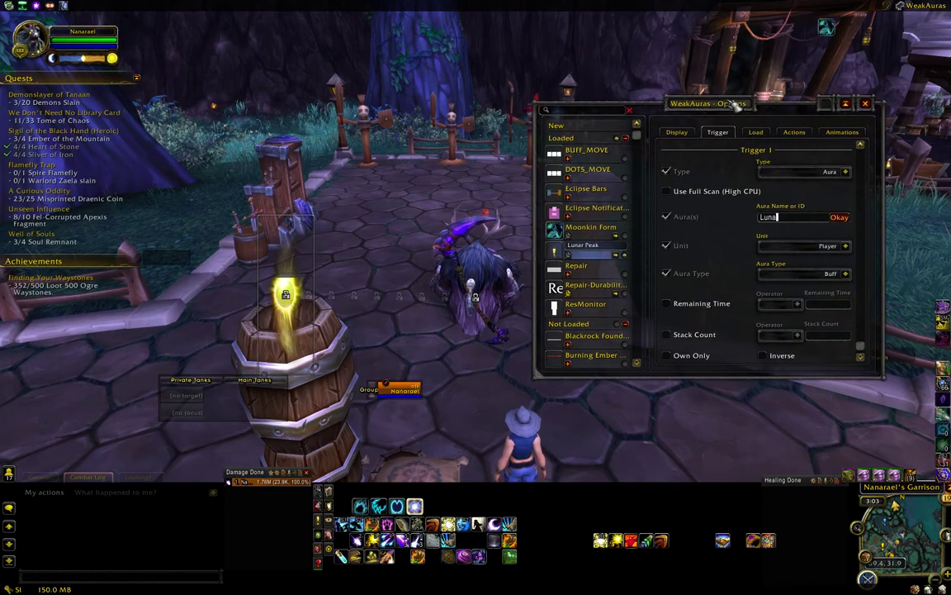
{"action": "left_click", "coordinate": [846, 218]}
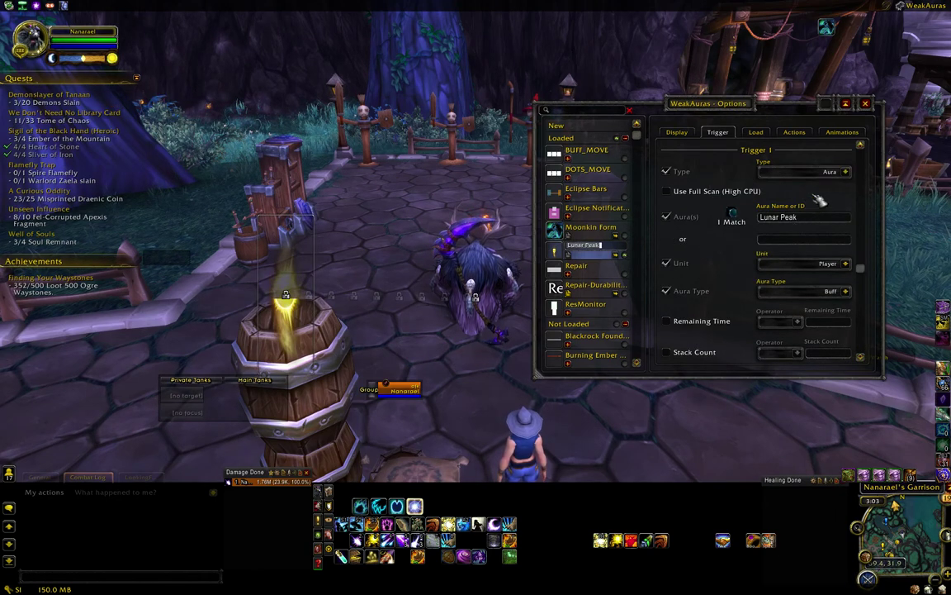
{"action": "scroll", "coordinate": [820, 191], "scroll_direction": "down", "scroll_amount": 1}
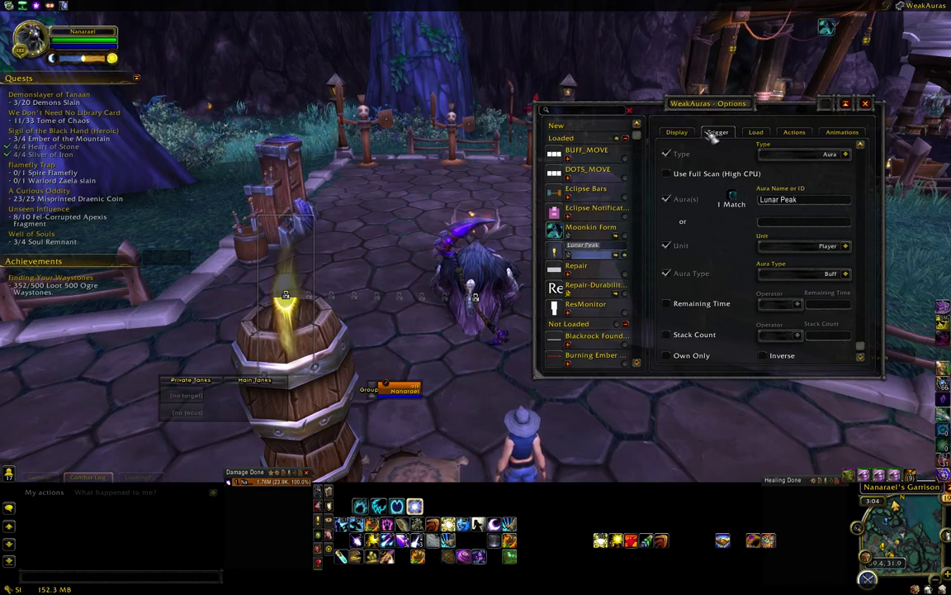
{"action": "left_click", "coordinate": [676, 132]}
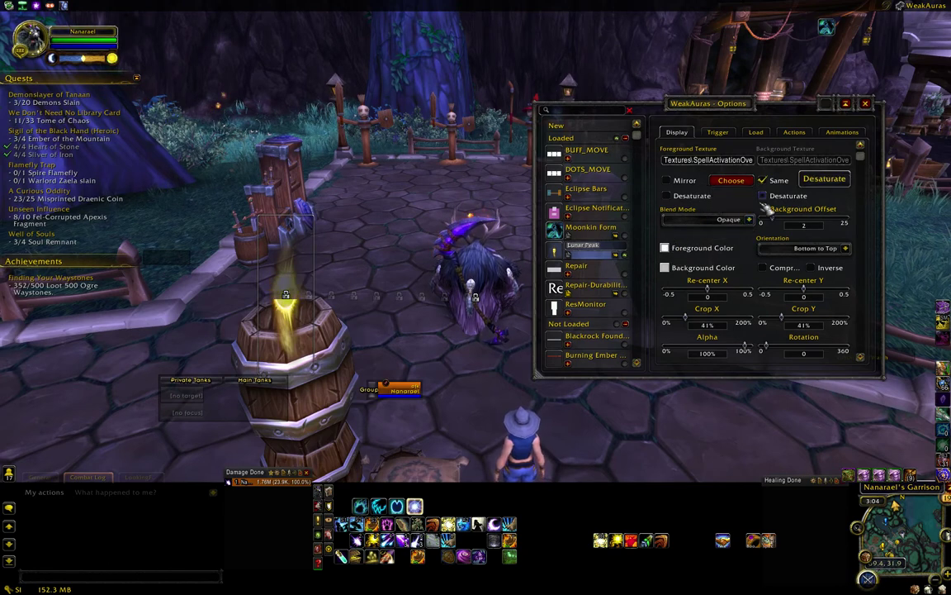
{"action": "left_click", "coordinate": [704, 248]}
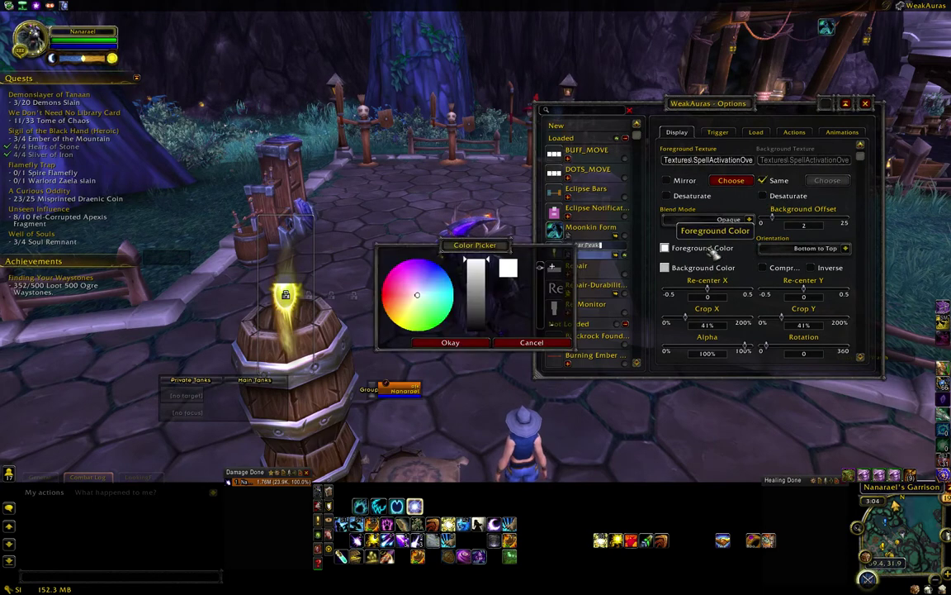
{"action": "left_click", "coordinate": [422, 299]}
{"action": "mouse_move", "coordinate": [422, 299]}
{"action": "left_mouse_down"}
{"action": "mouse_move", "coordinate": [426, 273]}
{"action": "mouse_move", "coordinate": [445, 277]}
{"action": "left_mouse_up"}
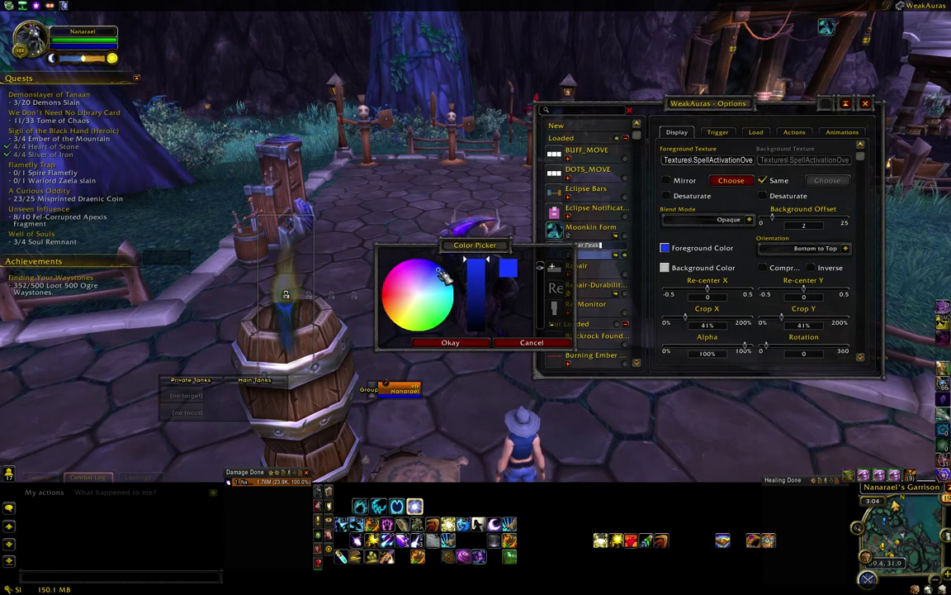
{"action": "left_click", "coordinate": [515, 342]}
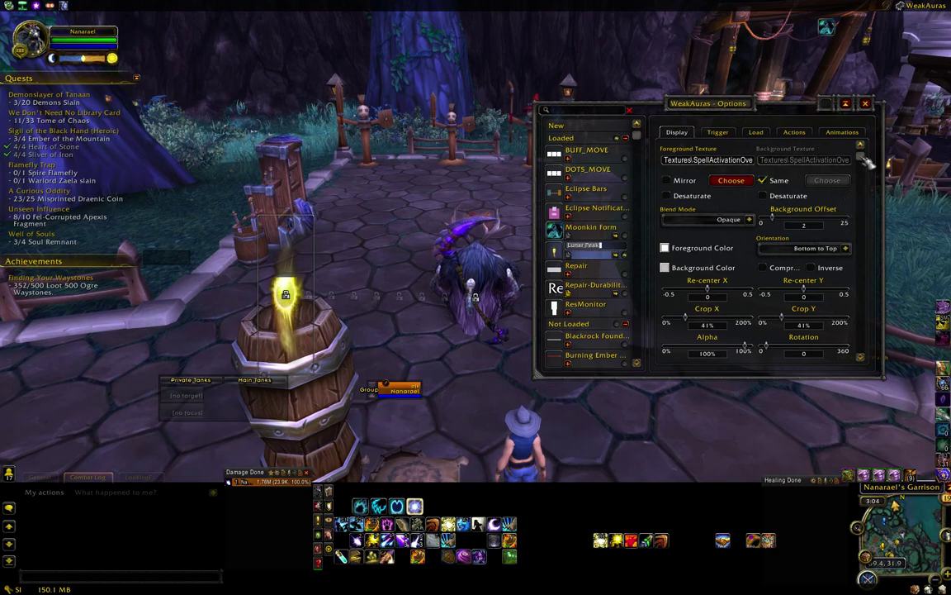
{"action": "scroll", "coordinate": [868, 166], "scroll_direction": "down", "scroll_amount": 2}
{"action": "scroll", "coordinate": [867, 331], "scroll_direction": "down", "scroll_amount": 5}
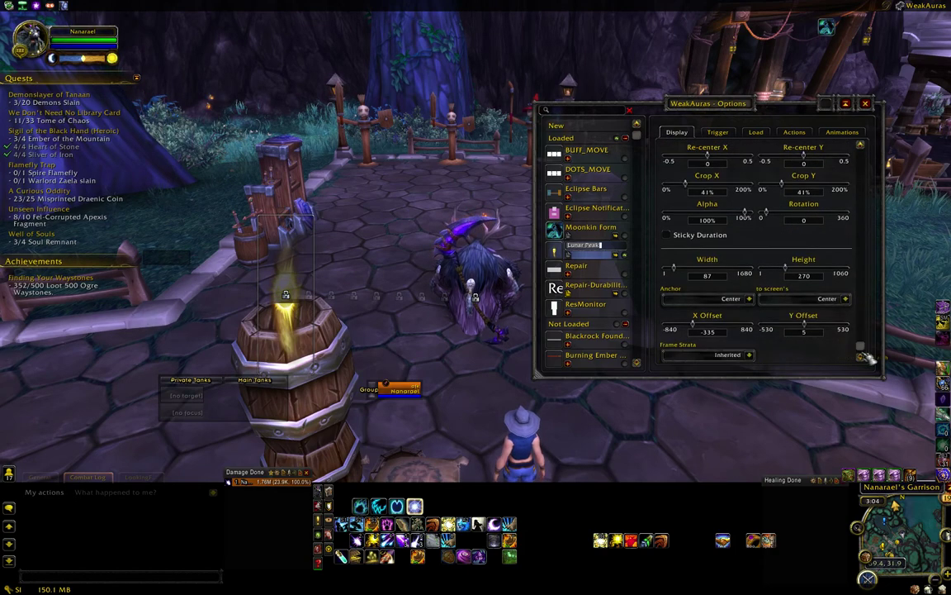
{"action": "scroll", "coordinate": [875, 273], "scroll_direction": "up", "scroll_amount": 8}
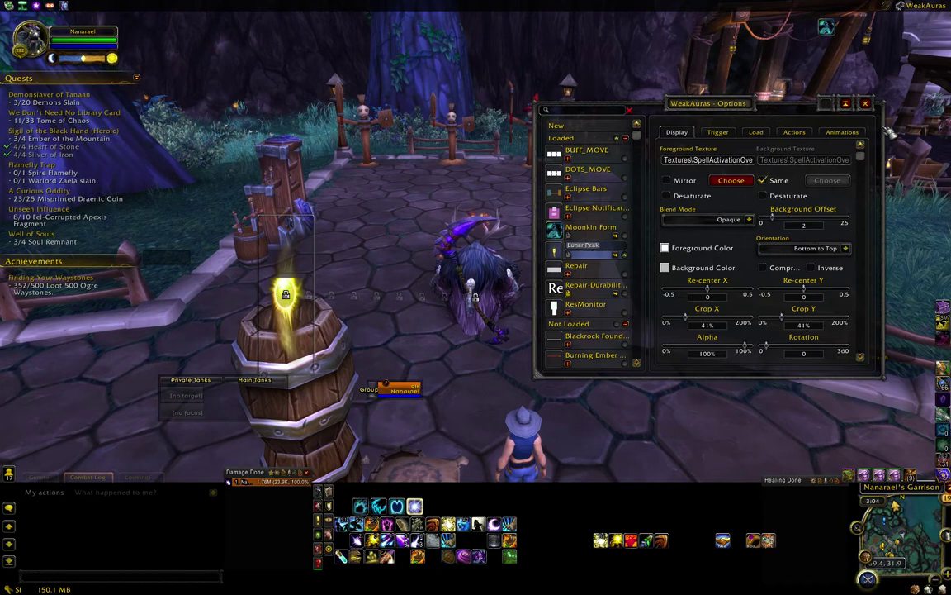
{"action": "left_click", "coordinate": [730, 133]}
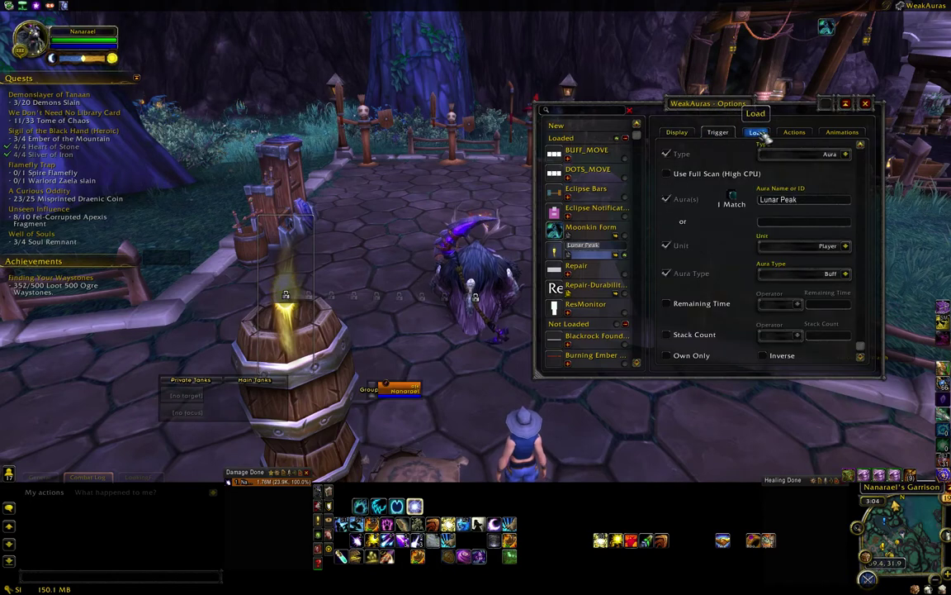
{"action": "left_click", "coordinate": [755, 133]}
Check Lunar Peak's Animations tab, dismiss its context menu, and return to the Display tab
{"action": "left_click", "coordinate": [840, 132]}
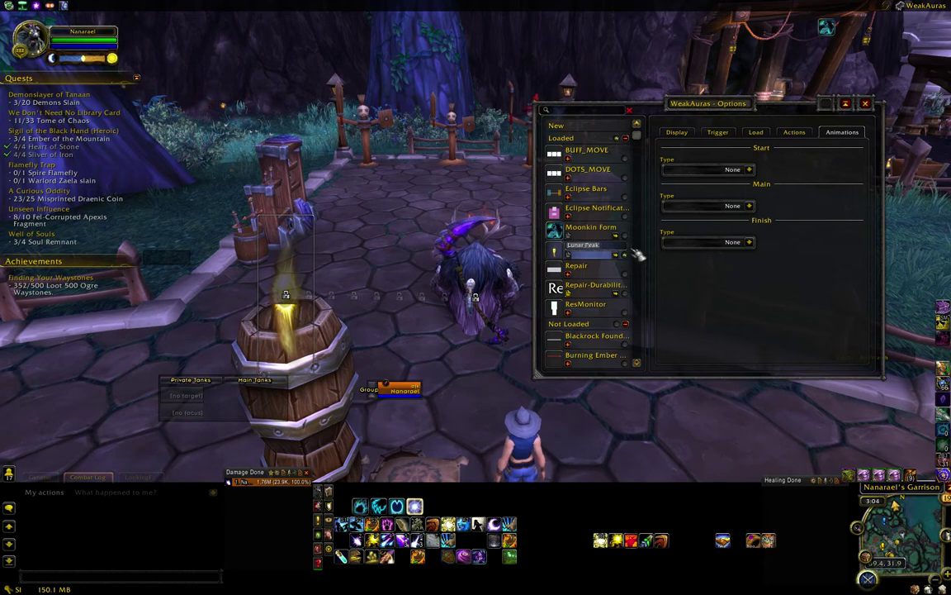
{"action": "right_click", "coordinate": [556, 252]}
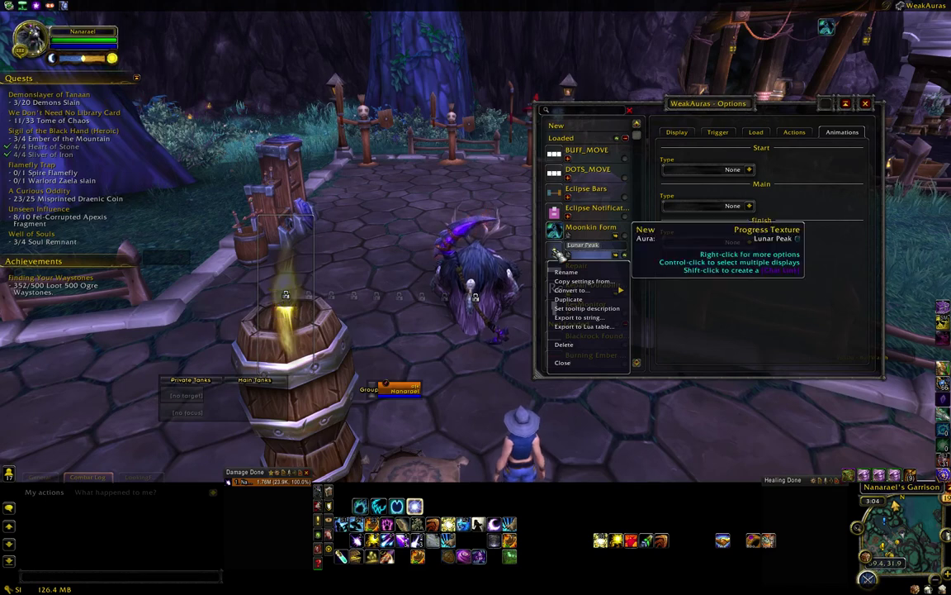
{"action": "left_click", "coordinate": [581, 364]}
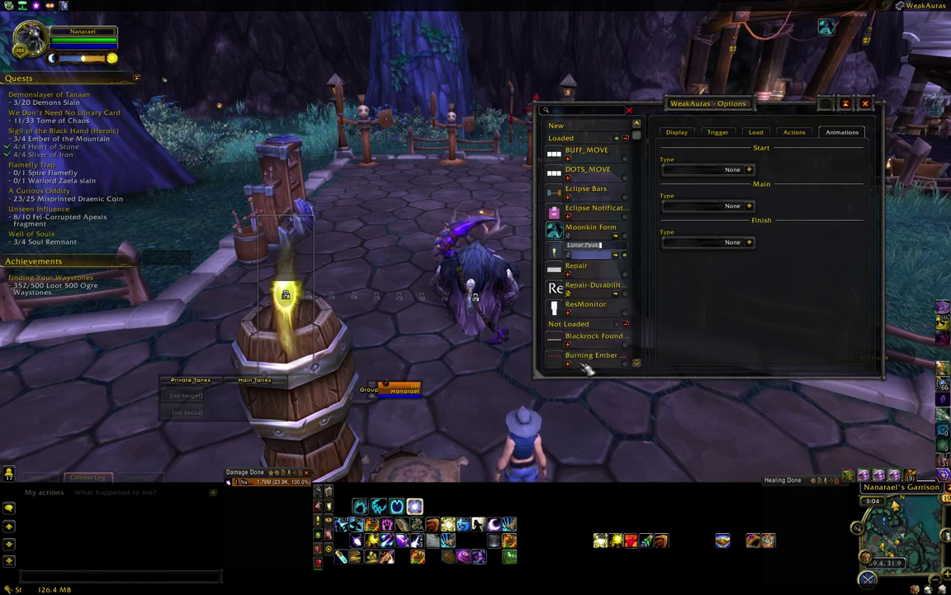
{"action": "left_click", "coordinate": [691, 132]}
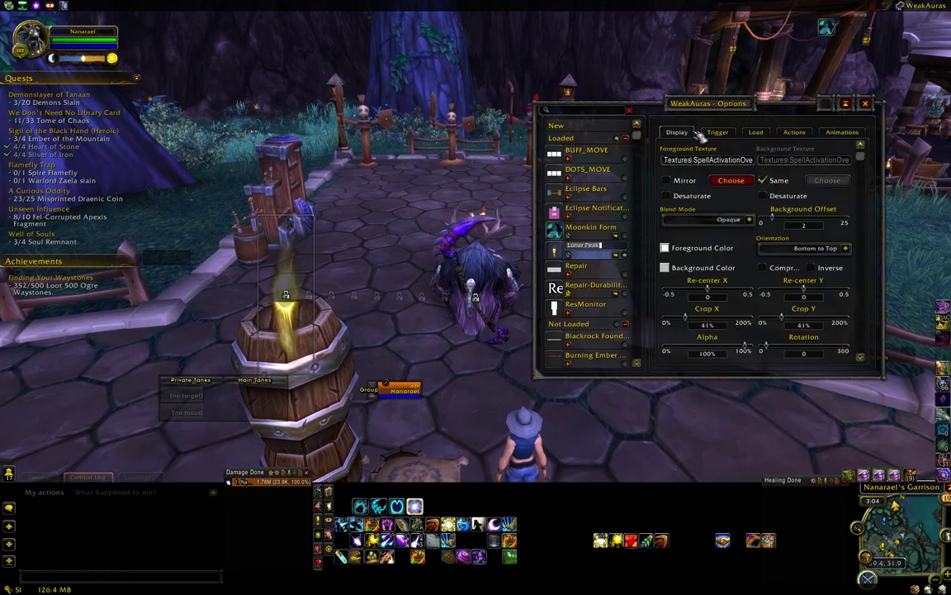
Set Lunar Peak's foreground texture to the Eclipse Moon image from Blizzard Alerts
{"action": "left_click", "coordinate": [731, 181]}
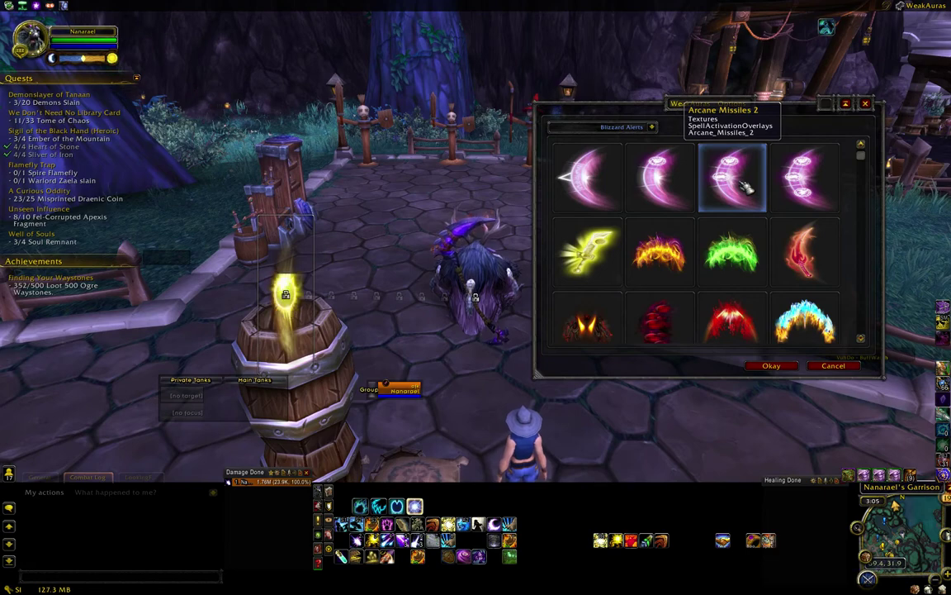
{"action": "scroll", "coordinate": [853, 194], "scroll_direction": "down", "scroll_amount": 3}
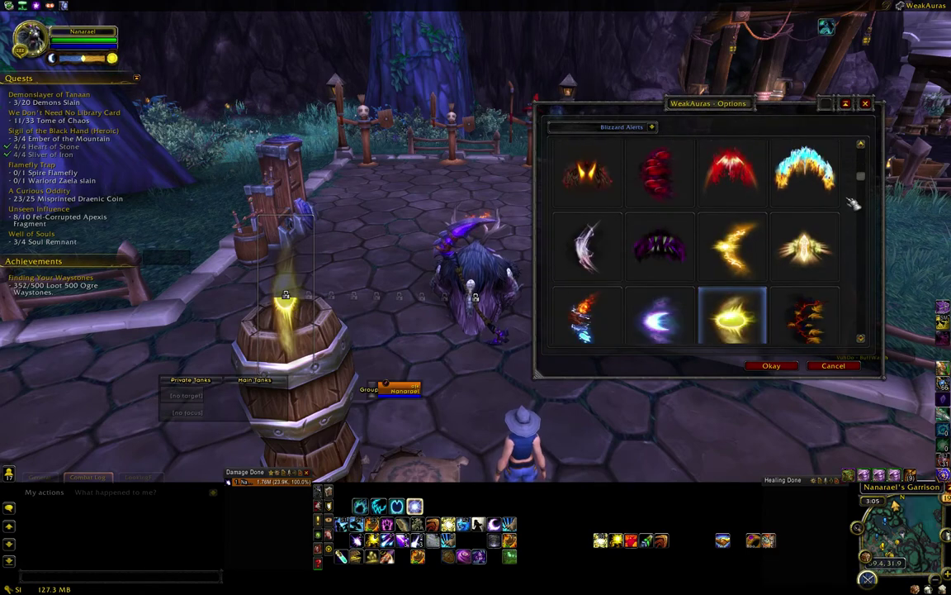
{"action": "scroll", "coordinate": [853, 203], "scroll_direction": "down", "scroll_amount": 2}
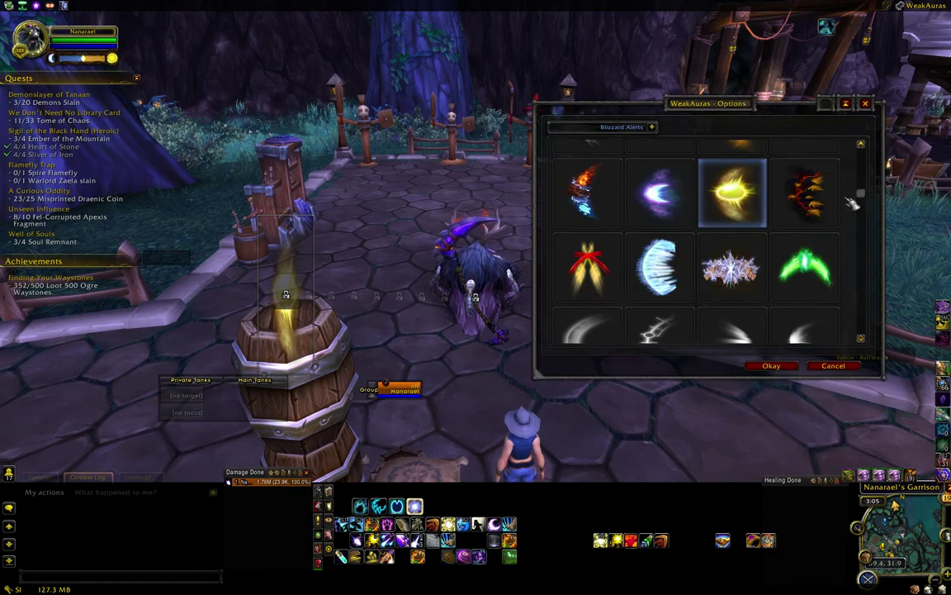
{"action": "left_click", "coordinate": [664, 202]}
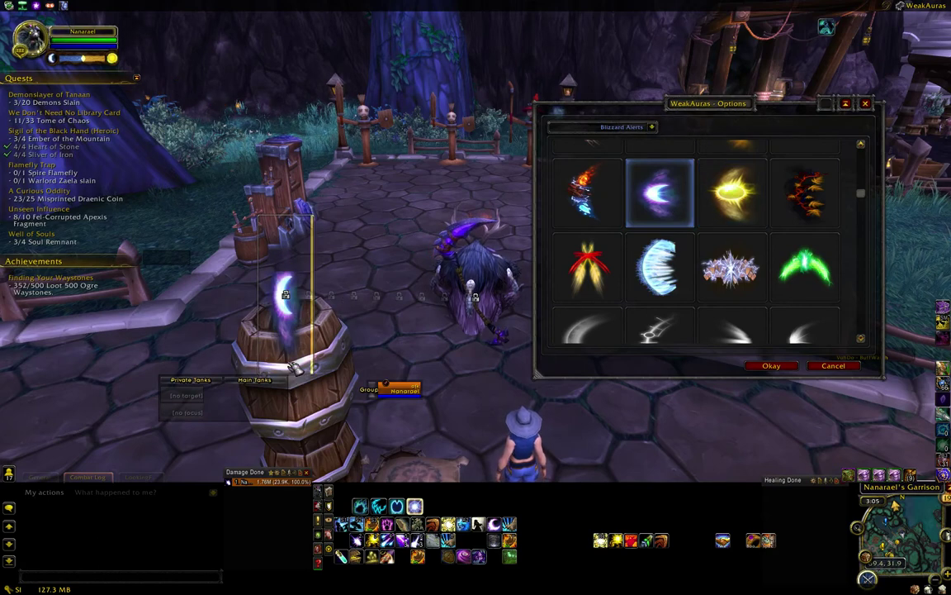
{"action": "left_click", "coordinate": [771, 366]}
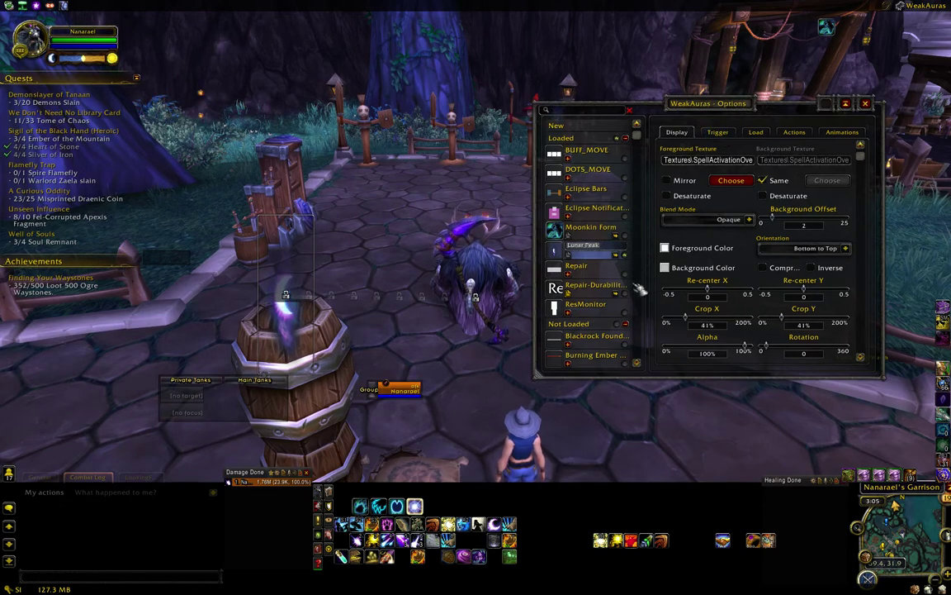
{"action": "key", "text": "Return"}
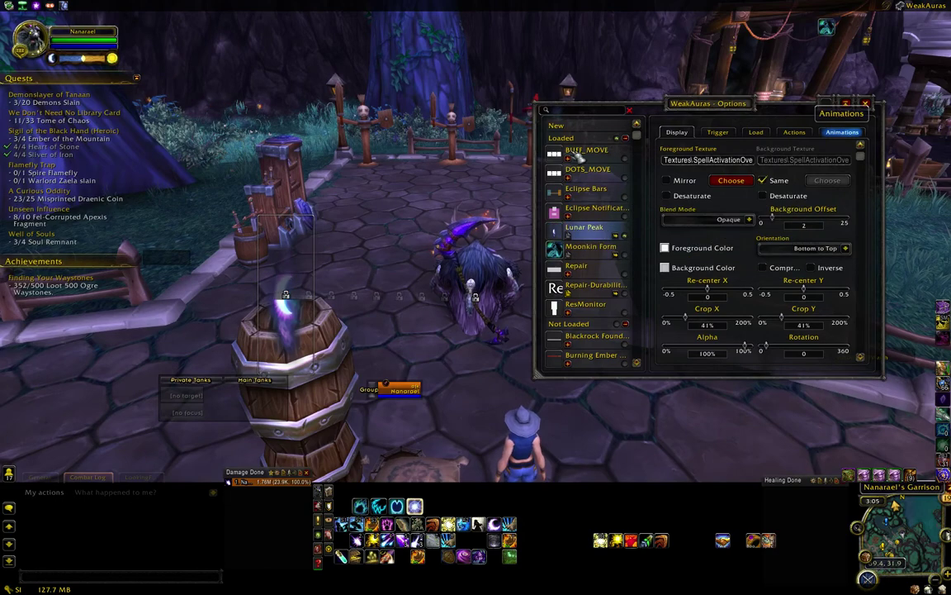
{"action": "left_click", "coordinate": [866, 104]}
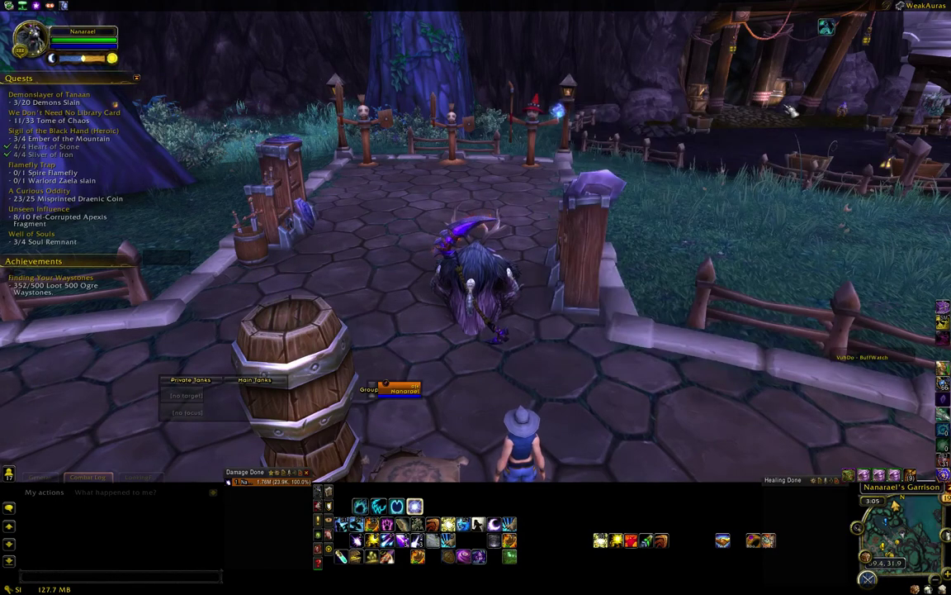
{"action": "left_click", "coordinate": [541, 148]}
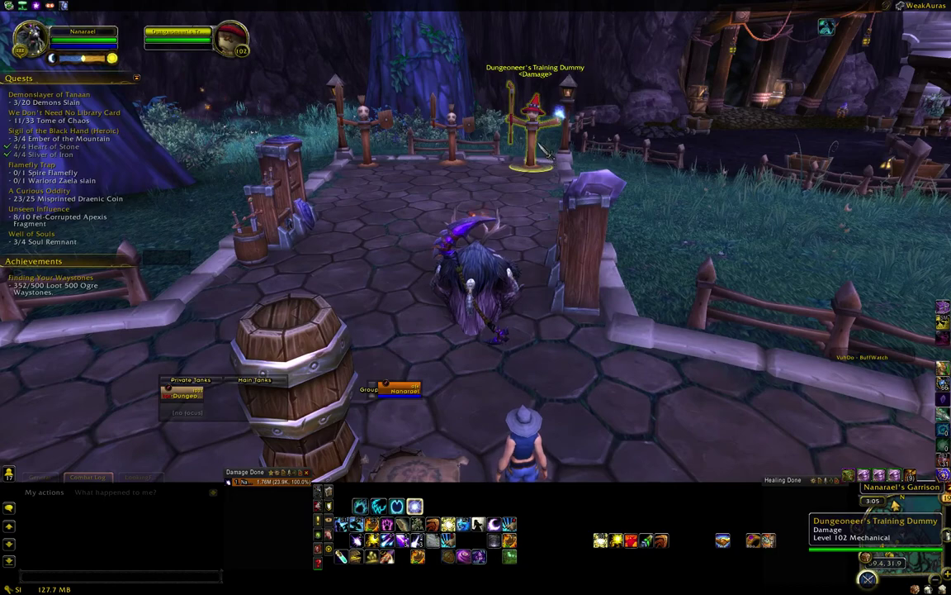
{"action": "key", "text": "1"}
{"action": "key", "text": "2"}
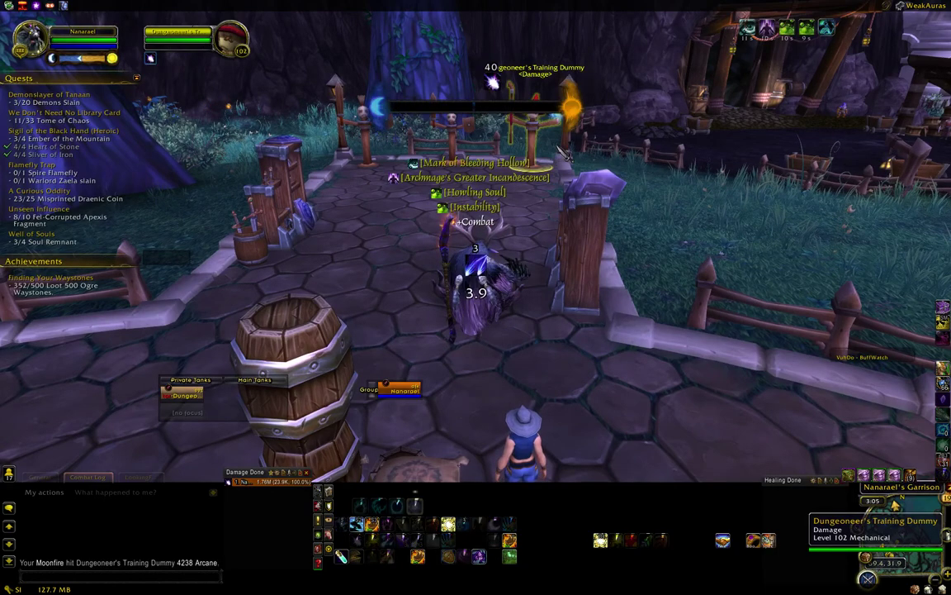
{"action": "key", "text": "3"}
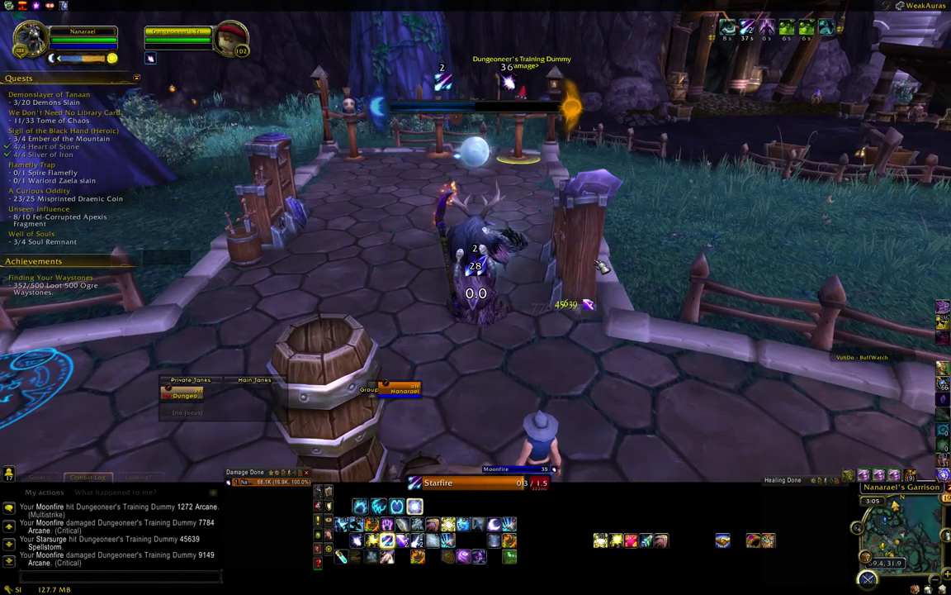
{"action": "key", "text": "4"}
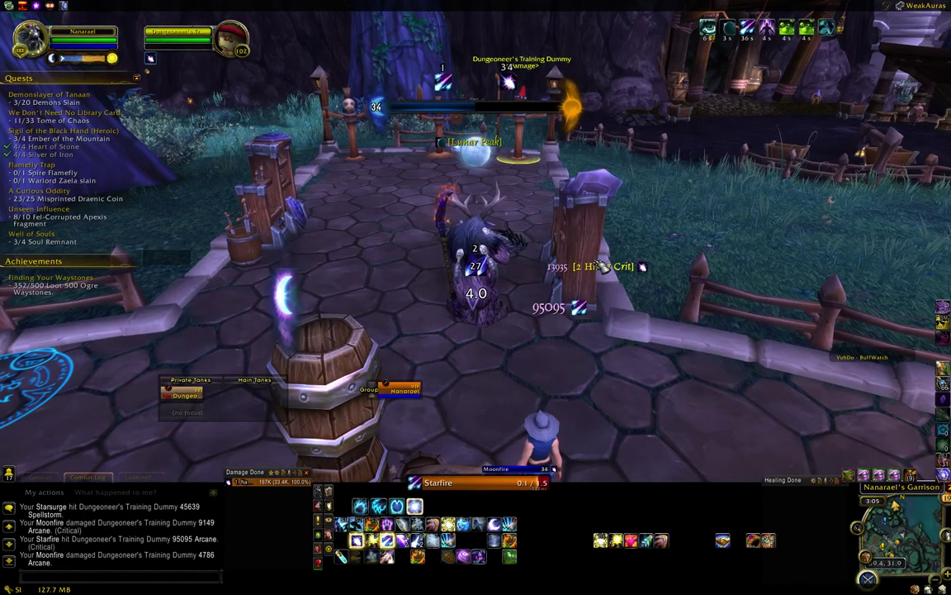
{"action": "key", "text": "2"}
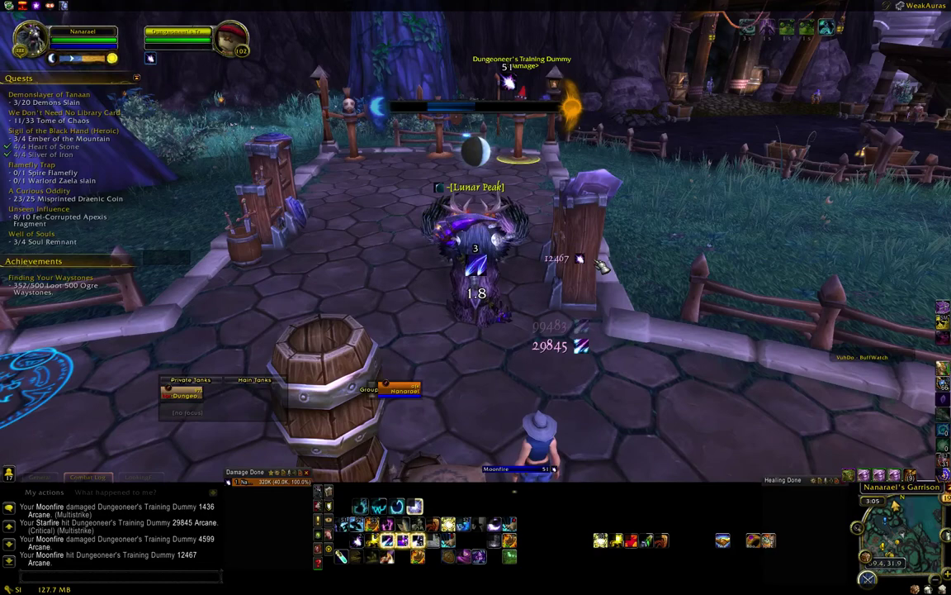
{"action": "key", "text": "3"}
{"action": "key", "text": "4"}
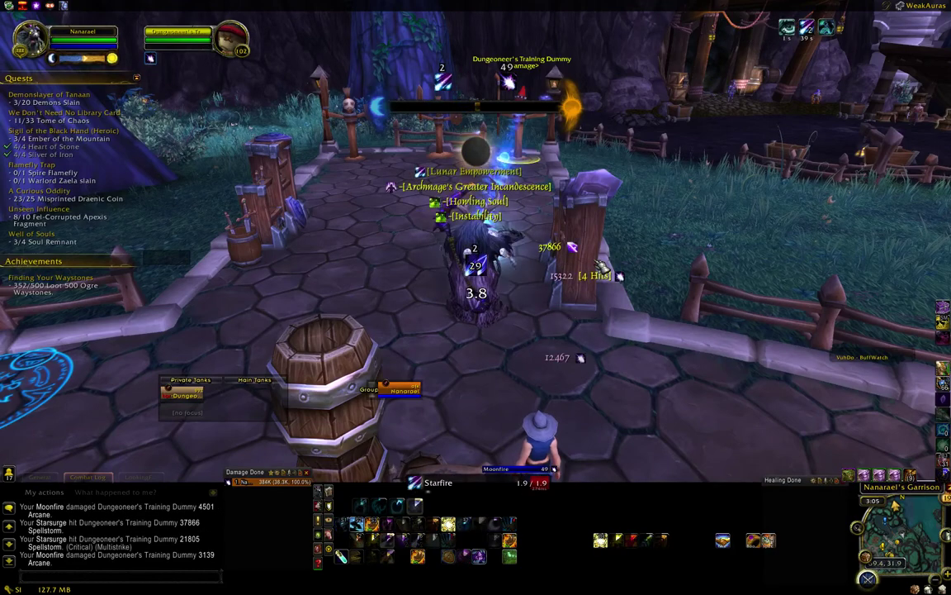
{"action": "key", "text": "w"}
{"action": "key", "text": "3"}
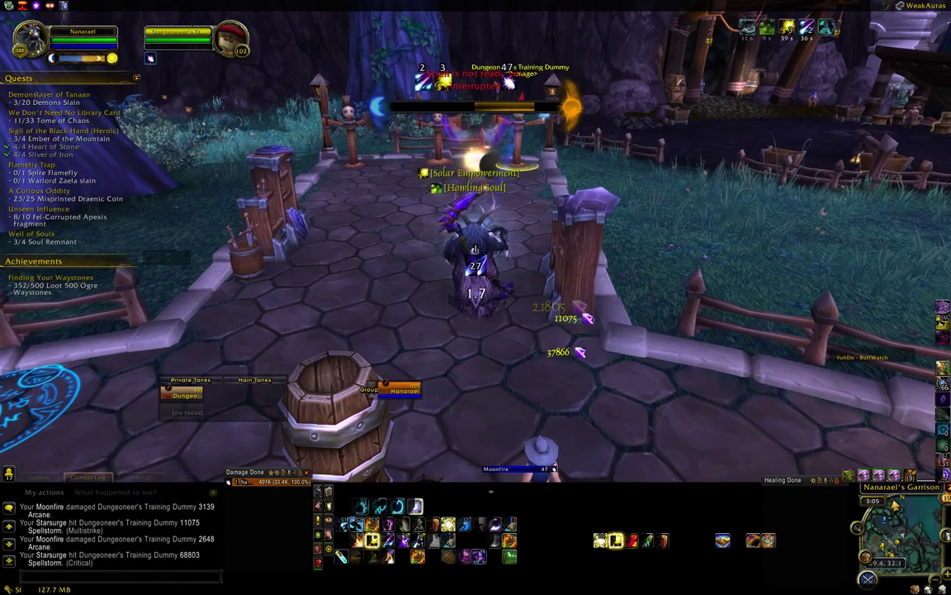
{"action": "key", "text": "2"}
{"action": "key", "text": "1"}
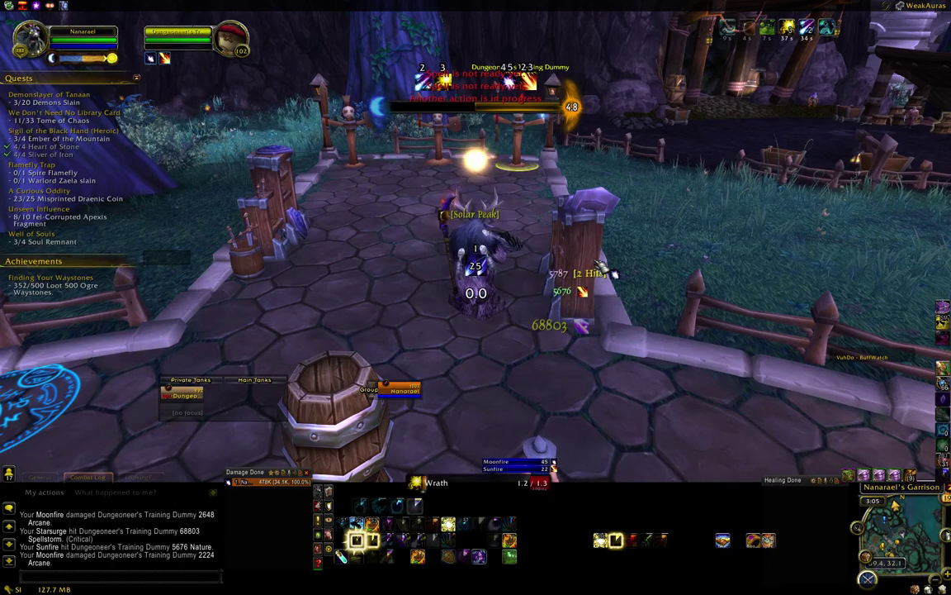
{"action": "key", "text": "1"}
{"action": "key", "text": "1"}
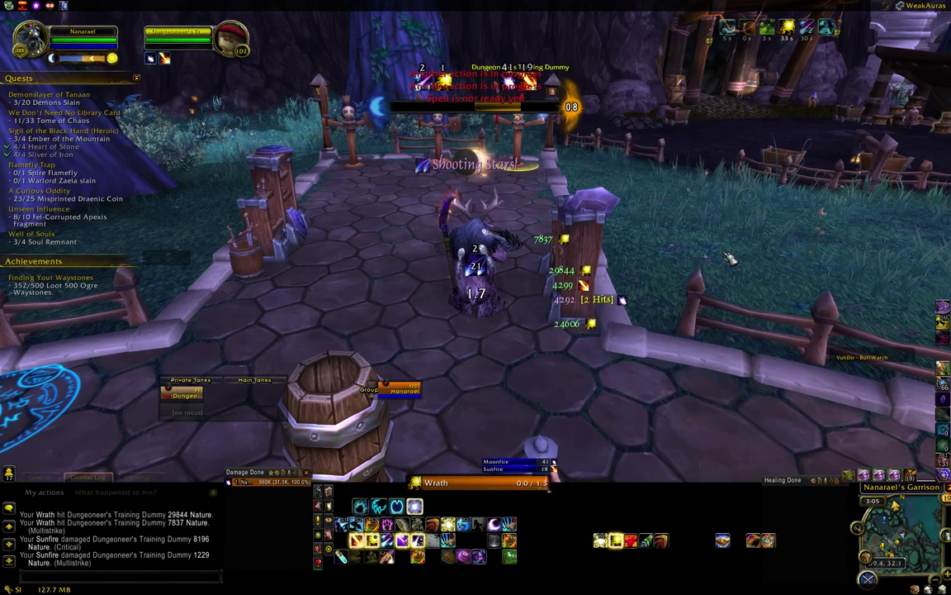
{"action": "key", "text": "1"}
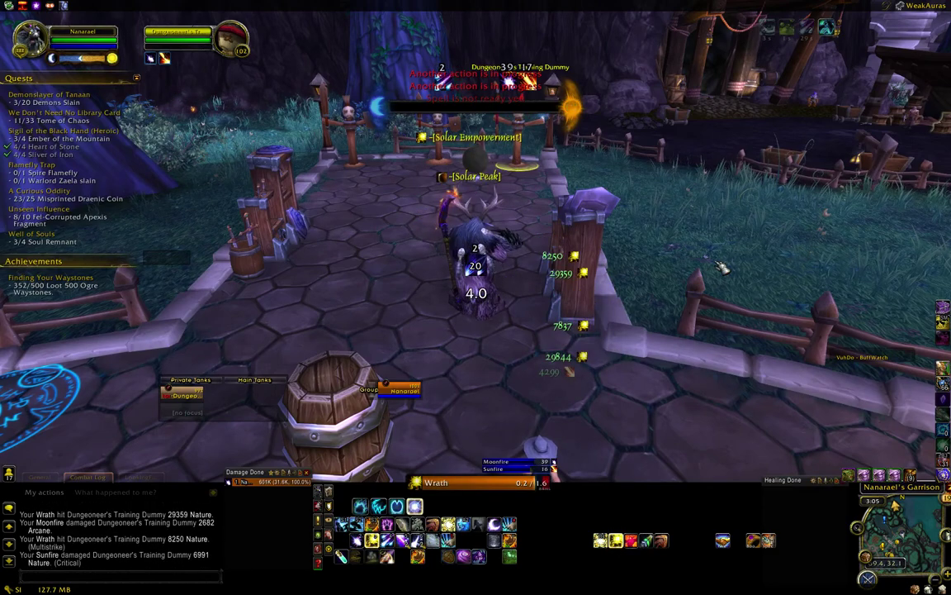
{"action": "key", "text": "2"}
{"action": "key", "text": "3"}
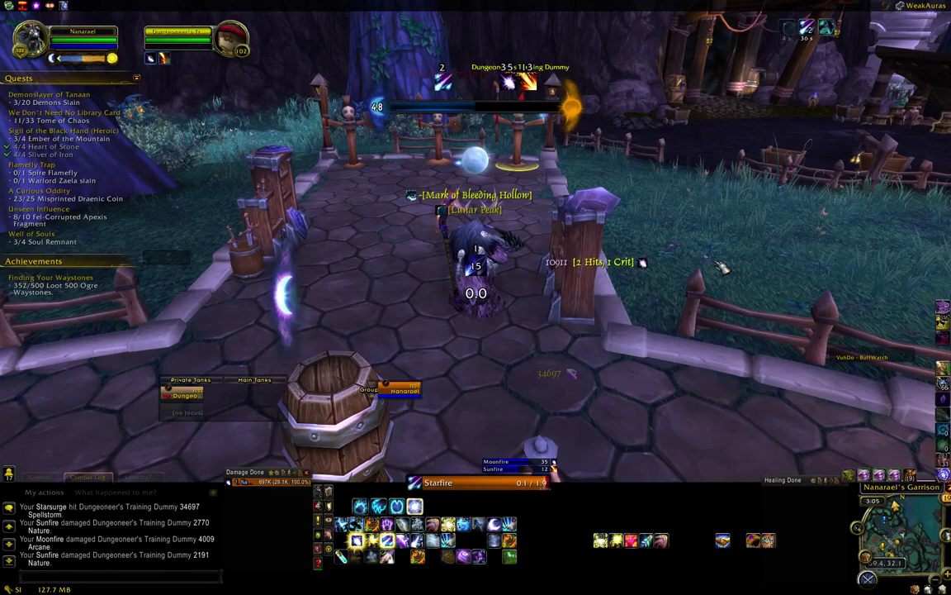
{"action": "key", "text": "4"}
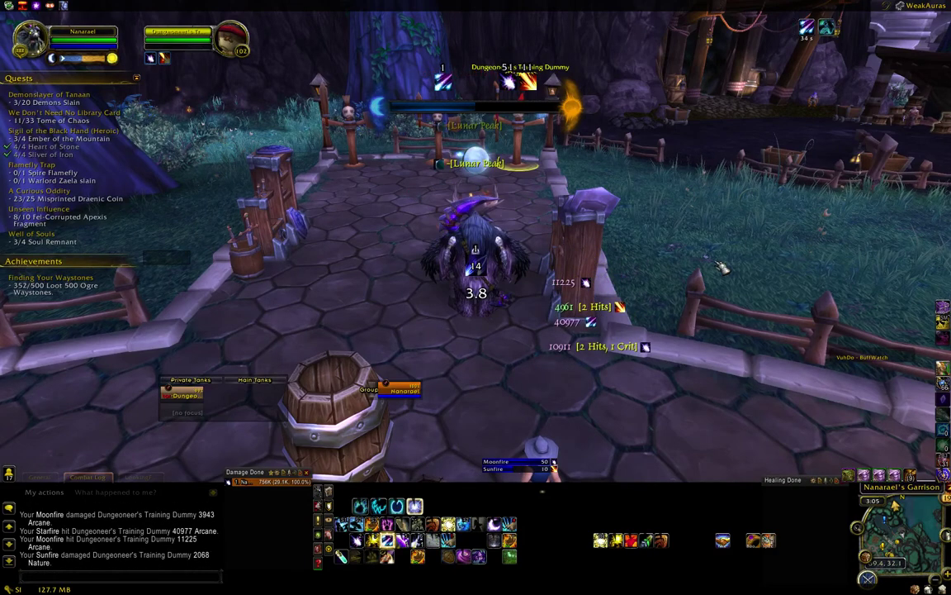
{"action": "key", "text": "3"}
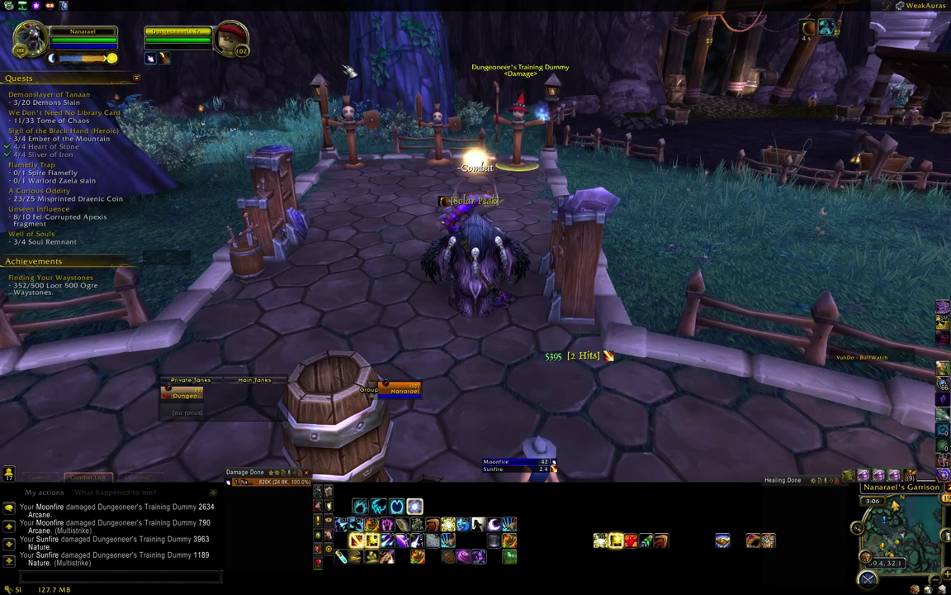
Read the Solar Peak buff tooltip, then open WeakAuras options from the minimap button
{"action": "mouse_move", "coordinate": [813, 30]}
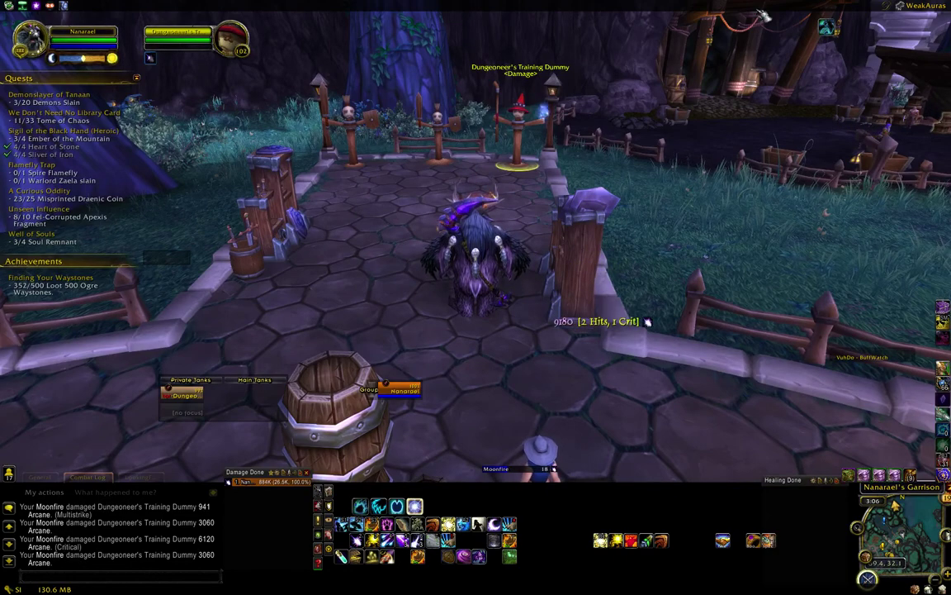
{"action": "left_click", "coordinate": [921, 6]}
Duplicate the Lunar Peak aura and rename the copy 'Solar Peak'
{"action": "left_click_drag", "start_coordinate": [727, 105], "coordinate": [797, 123]}
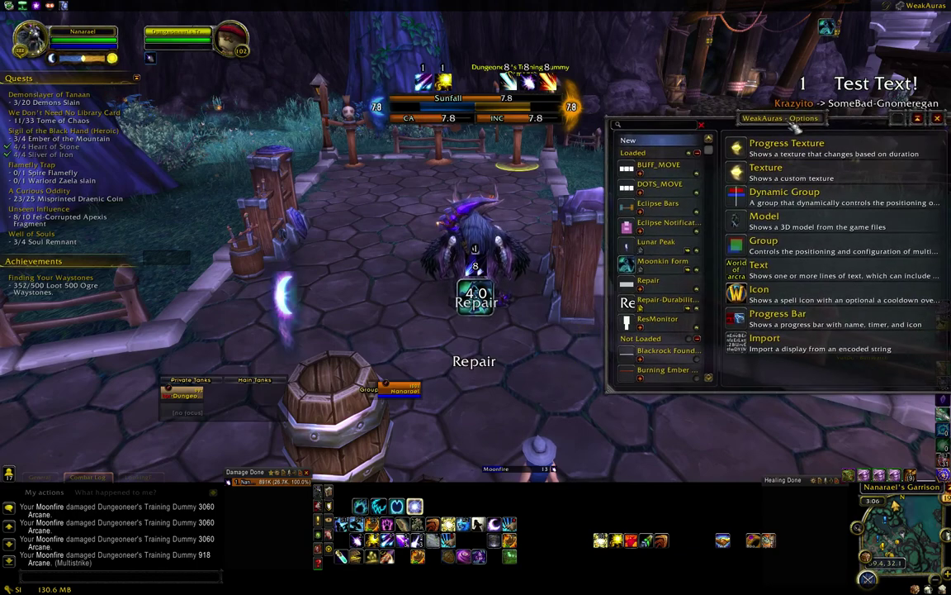
{"action": "right_click", "coordinate": [675, 247]}
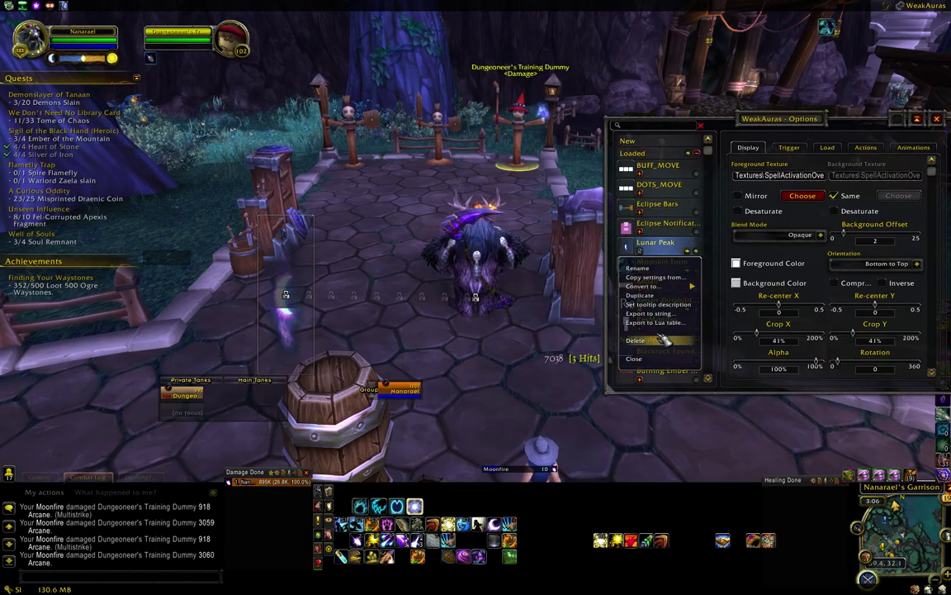
{"action": "left_click", "coordinate": [658, 297]}
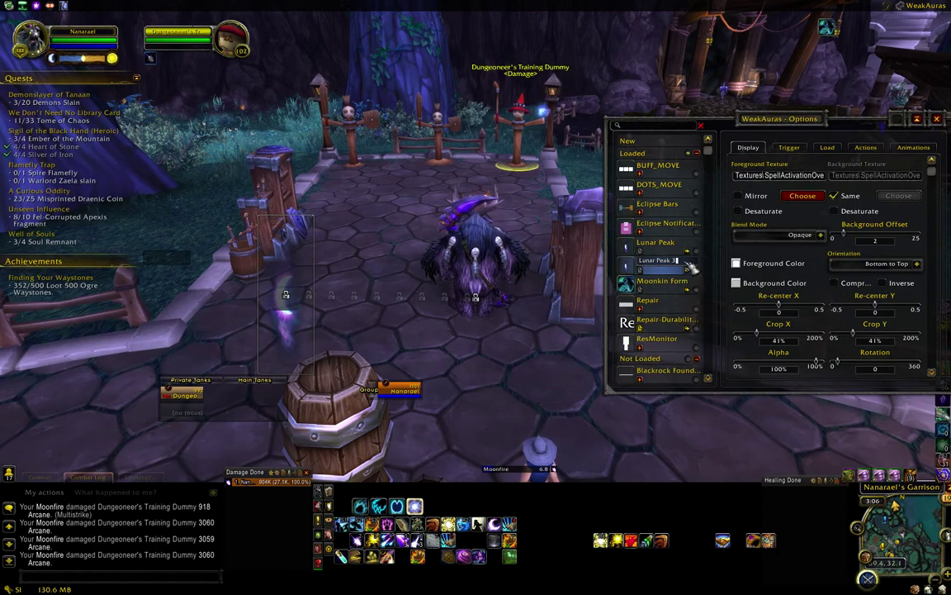
{"action": "type", "text": "Sol"}
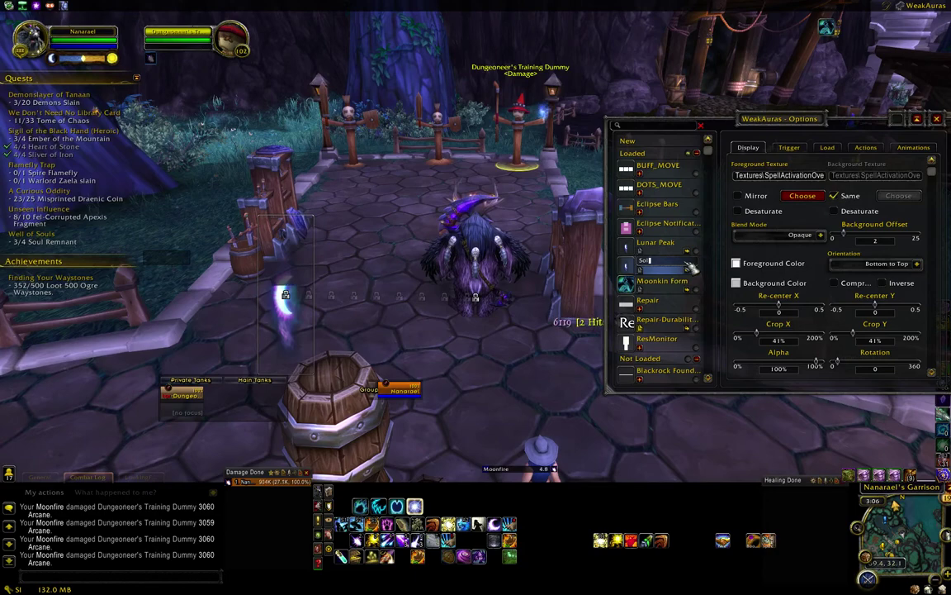
{"action": "type", "text": "ar P"}
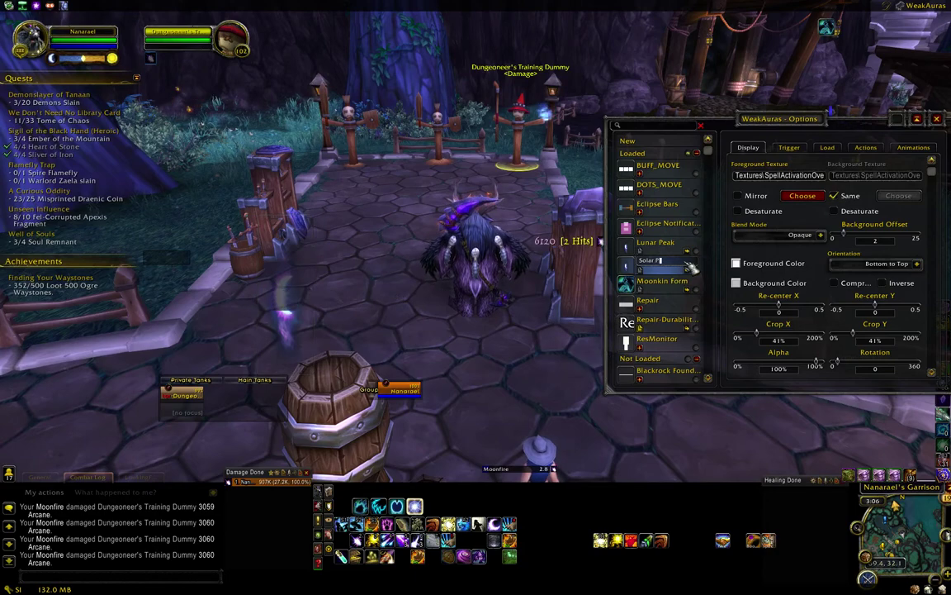
{"action": "type", "text": "eak"}
{"action": "key", "text": "Return"}
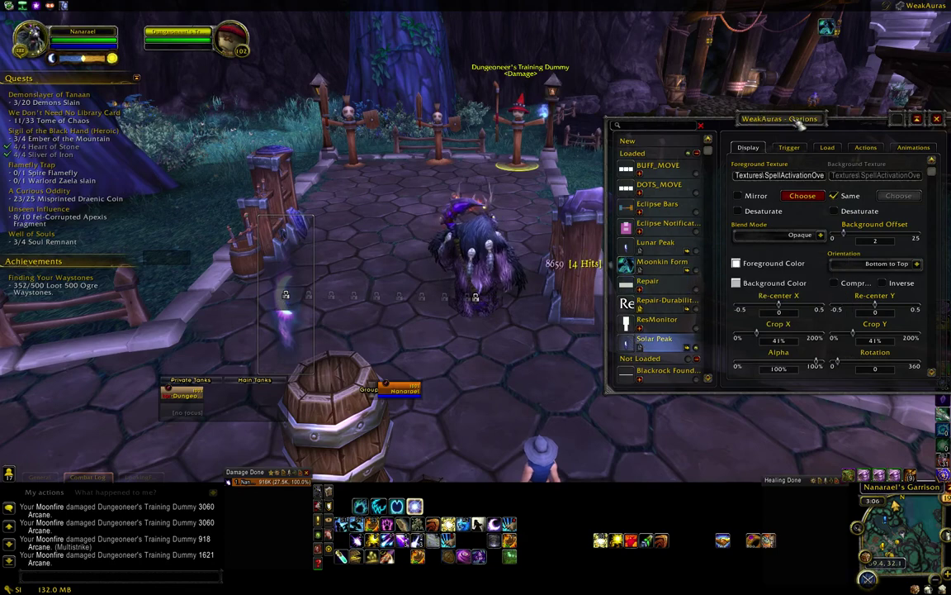
{"action": "left_click_drag", "start_coordinate": [798, 118], "coordinate": [577, 12]}
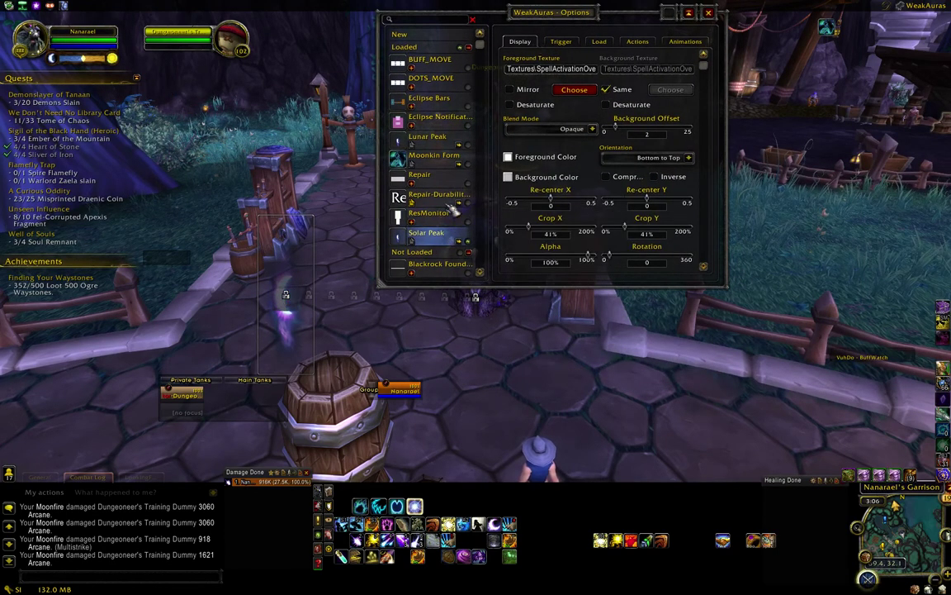
Set Solar Peak's foreground texture to Eclipse Sun from Blizzard Alerts and tick Mirror
{"action": "left_click", "coordinate": [578, 89]}
{"action": "left_click", "coordinate": [576, 112]}
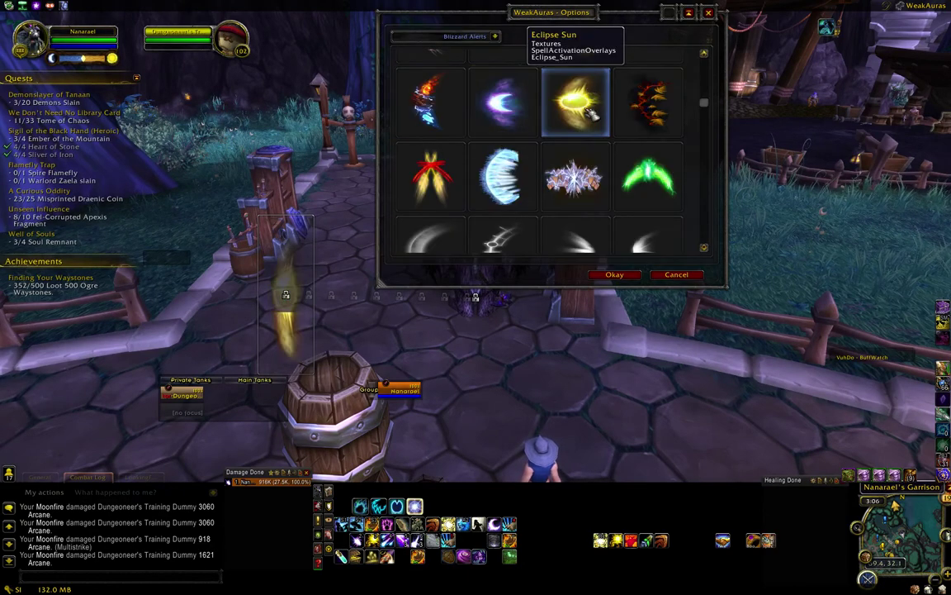
{"action": "left_click", "coordinate": [615, 275]}
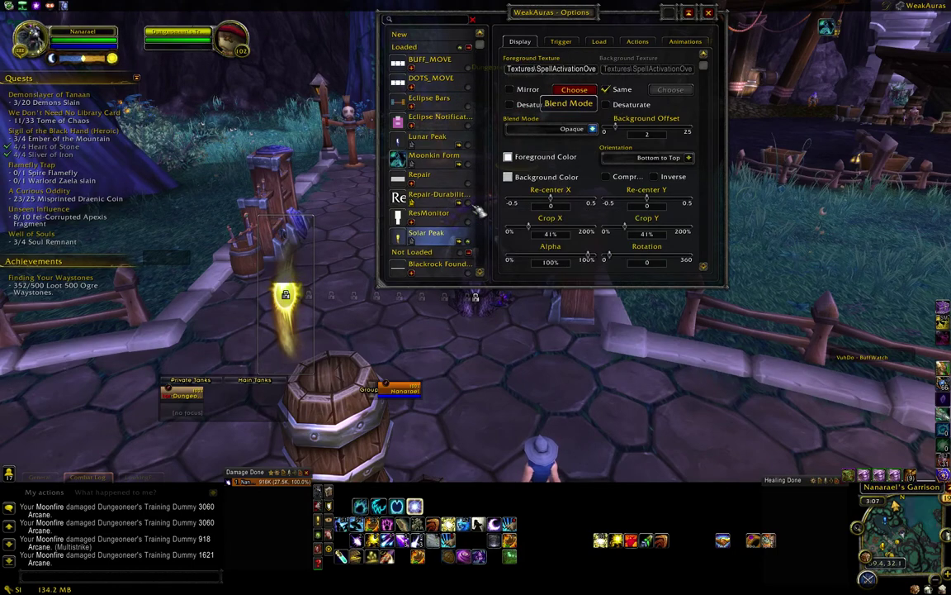
{"action": "left_click", "coordinate": [520, 92]}
{"action": "left_click_drag", "start_coordinate": [581, 14], "coordinate": [573, 208]}
Scroll Solar Peak's Display tab down to its offsets, placing it at X 335, Y 5
{"action": "left_click_drag", "start_coordinate": [579, 280], "coordinate": [578, 150]}
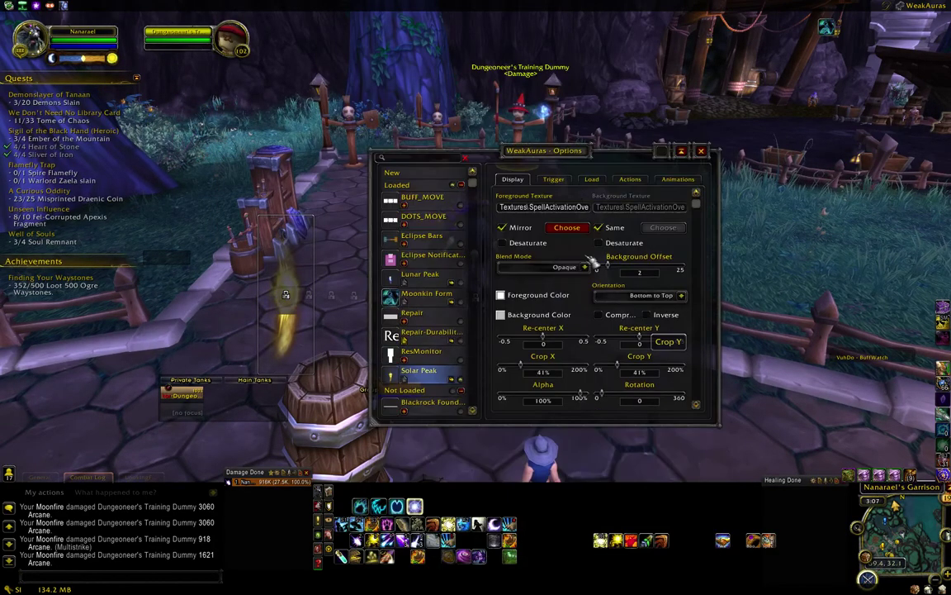
{"action": "scroll", "coordinate": [620, 260], "scroll_direction": "down", "scroll_amount": 4}
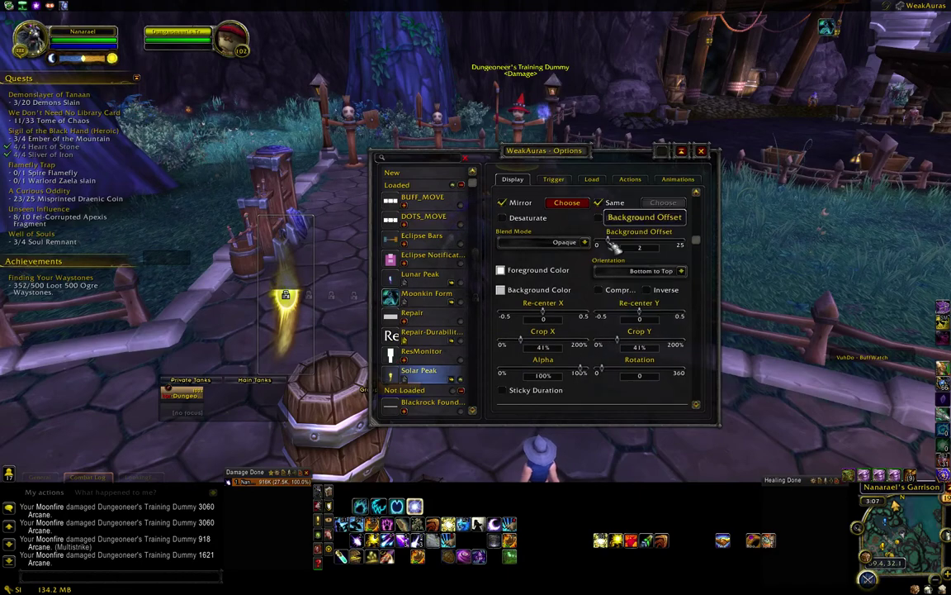
{"action": "scroll", "coordinate": [626, 279], "scroll_direction": "down", "scroll_amount": 1}
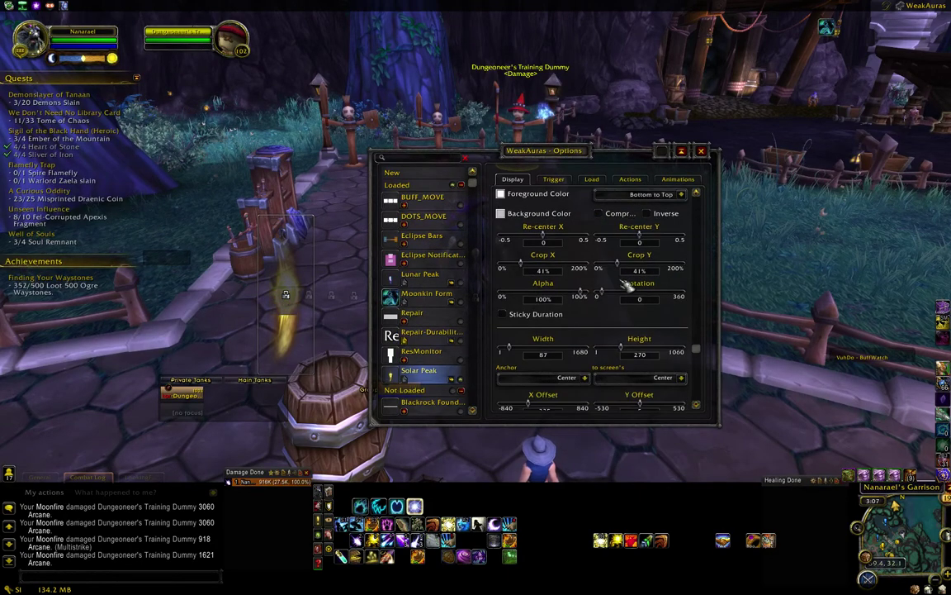
{"action": "scroll", "coordinate": [626, 285], "scroll_direction": "down", "scroll_amount": 1}
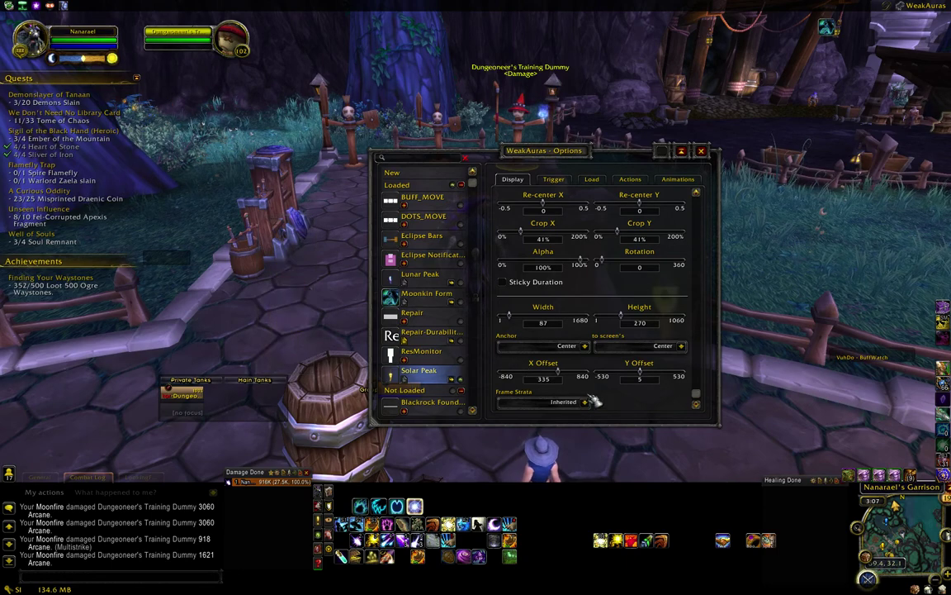
{"action": "left_click_drag", "start_coordinate": [570, 149], "coordinate": [458, 11]}
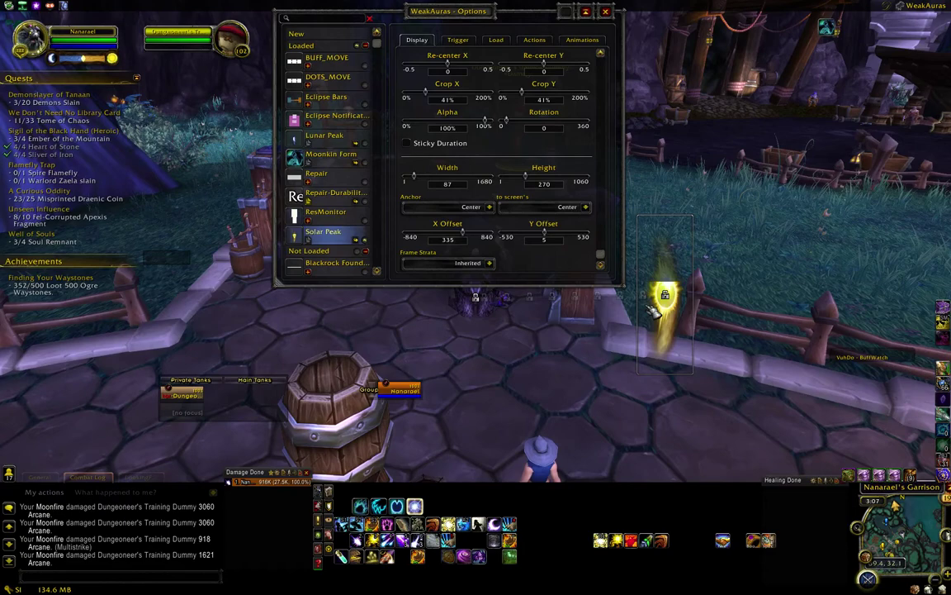
Add a new group display and name it 'Balance Peaks'
{"action": "left_click", "coordinate": [368, 144]}
{"action": "left_click_drag", "start_coordinate": [468, 17], "coordinate": [518, 11]}
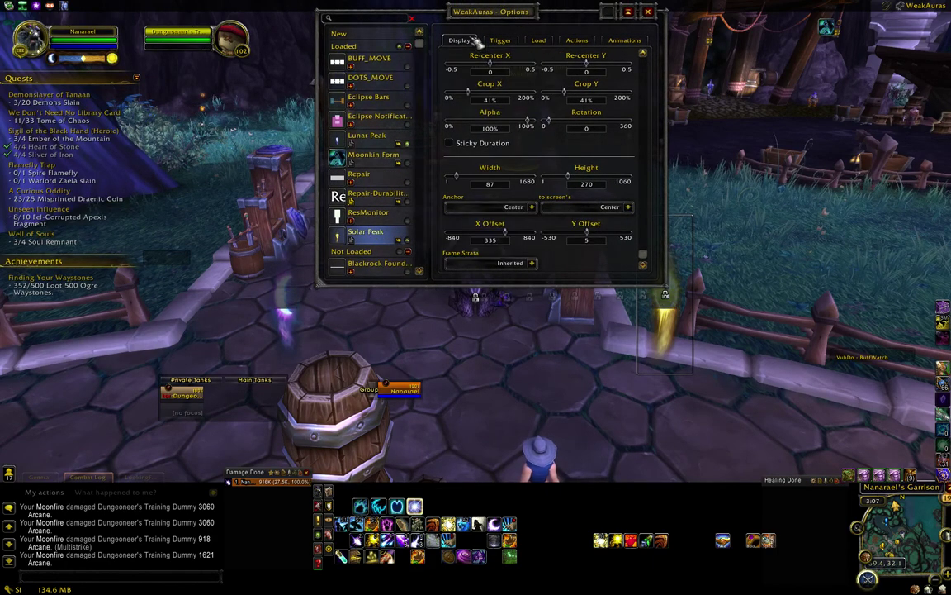
{"action": "left_click", "coordinate": [382, 39]}
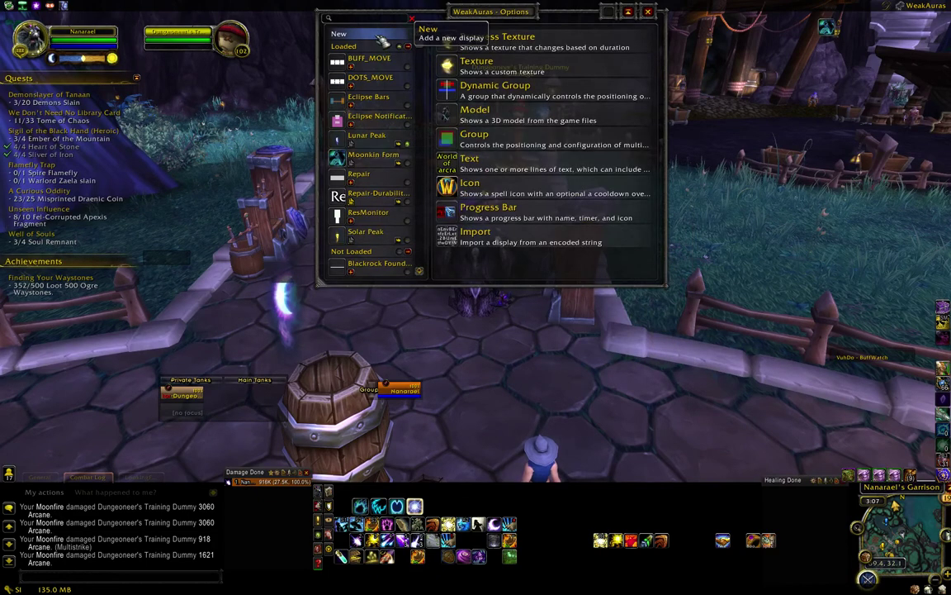
{"action": "left_click", "coordinate": [502, 142]}
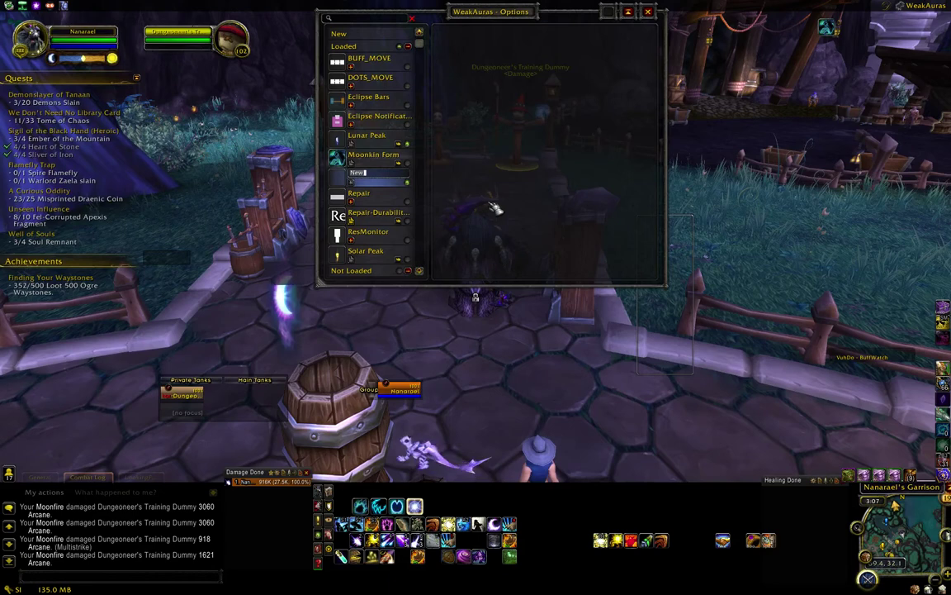
{"action": "key", "text": "BackSpace"}
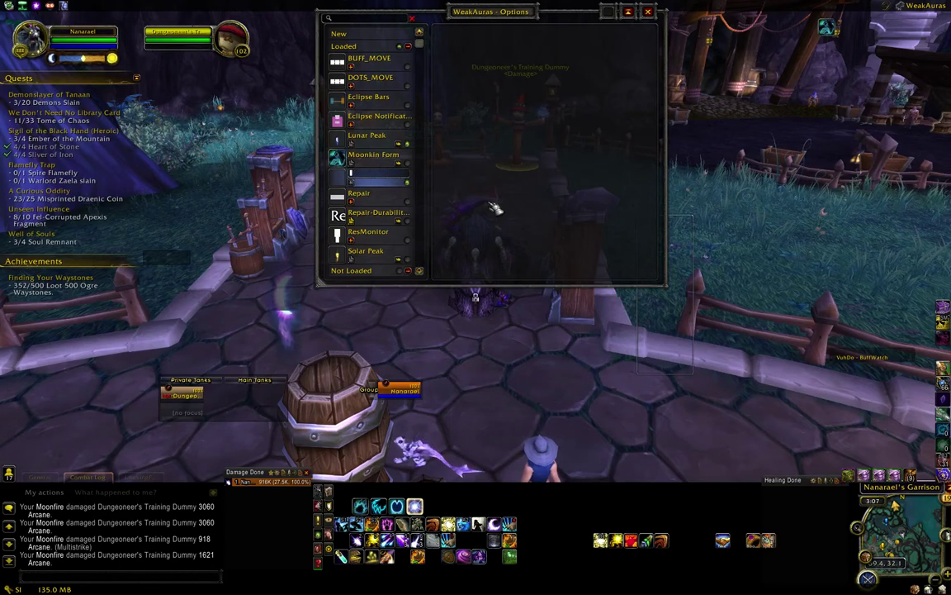
{"action": "type", "text": "Balan"}
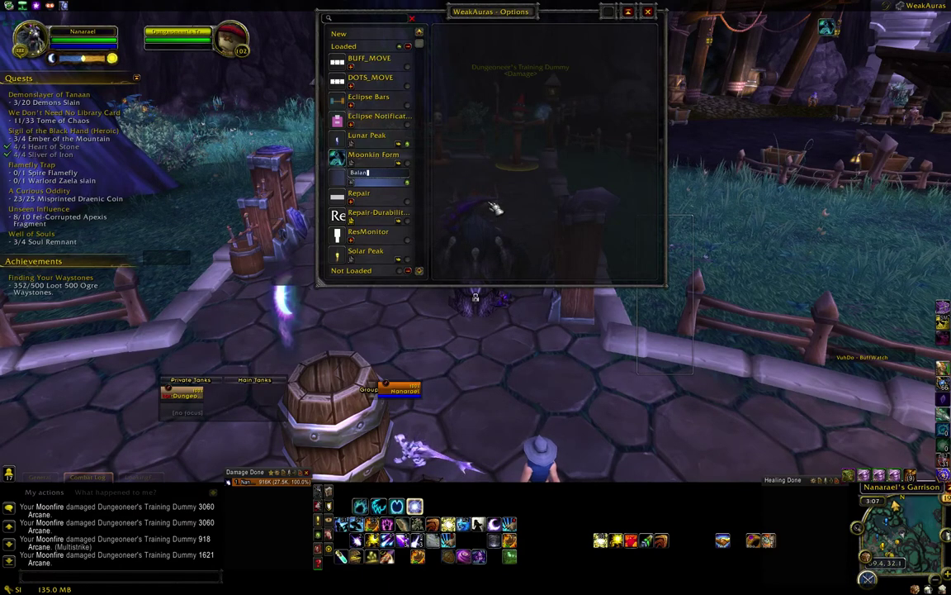
{"action": "type", "text": "ce Peaks"}
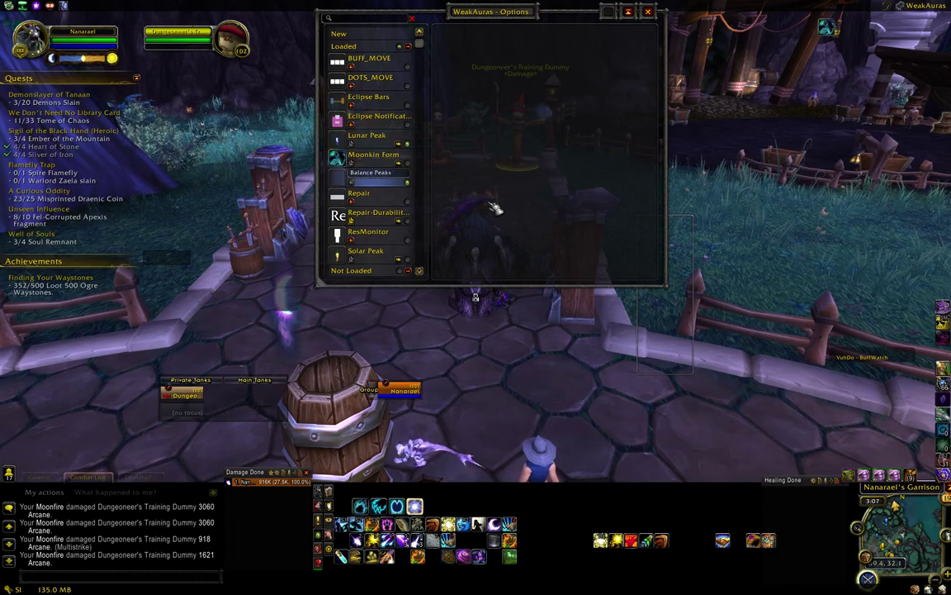
{"action": "key", "text": "Return"}
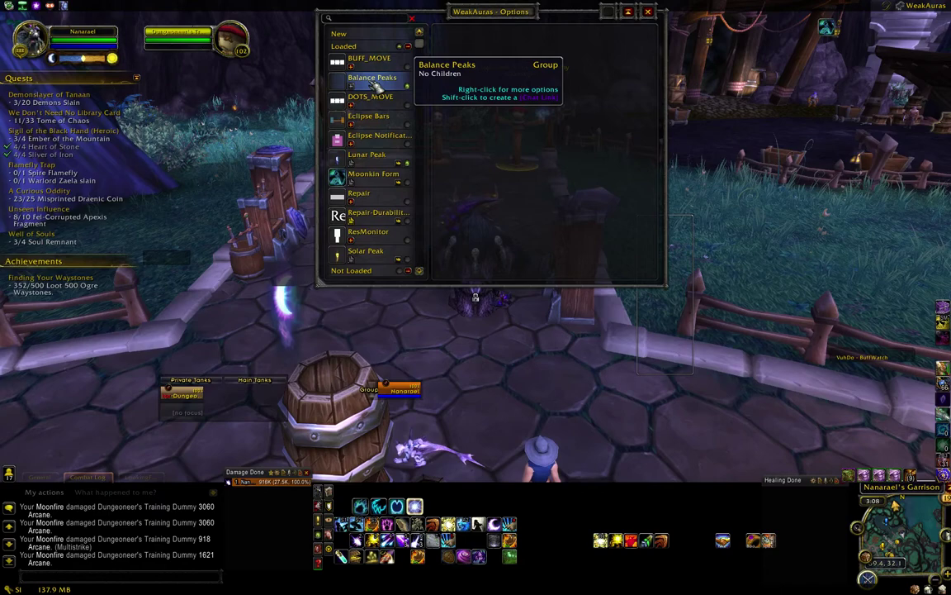
Inspect the Lunar Peak and Balance Peaks context menus, then close them without choosing
{"action": "right_click", "coordinate": [373, 156]}
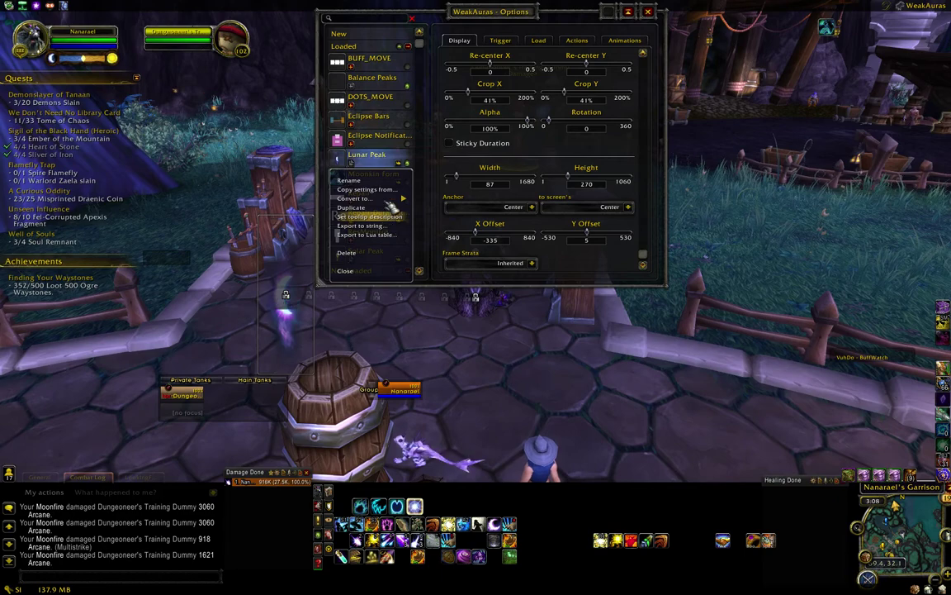
{"action": "left_click", "coordinate": [374, 82]}
{"action": "right_click", "coordinate": [374, 83]}
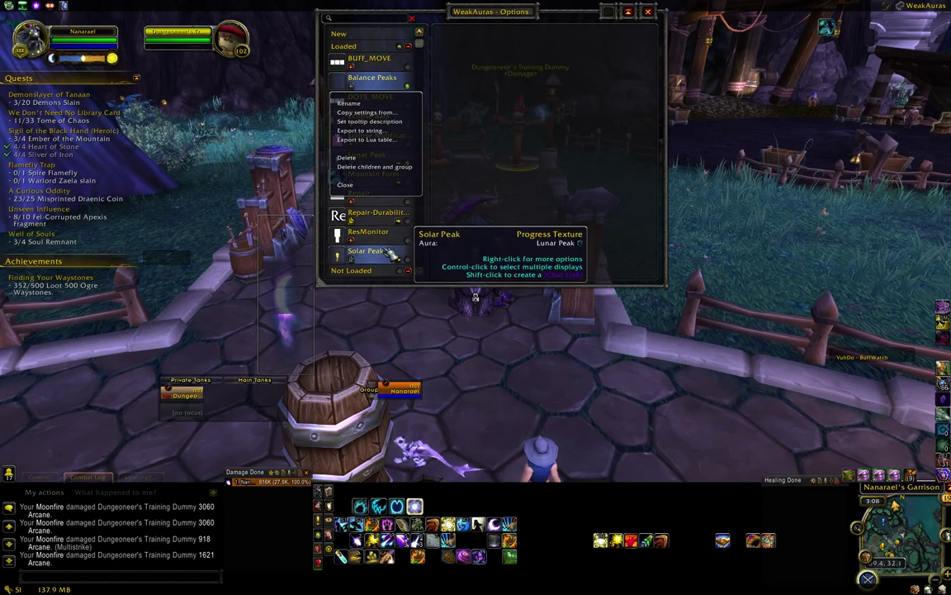
{"action": "key", "text": "Escape"}
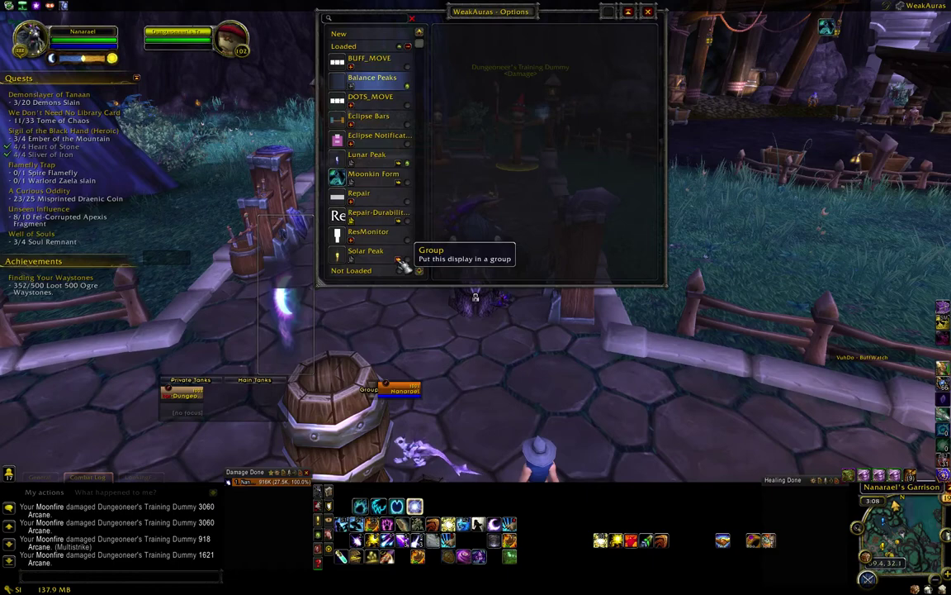
Assign Solar Peak and Lunar Peak to the Balance Peaks group, then select the group
{"action": "left_click", "coordinate": [404, 263]}
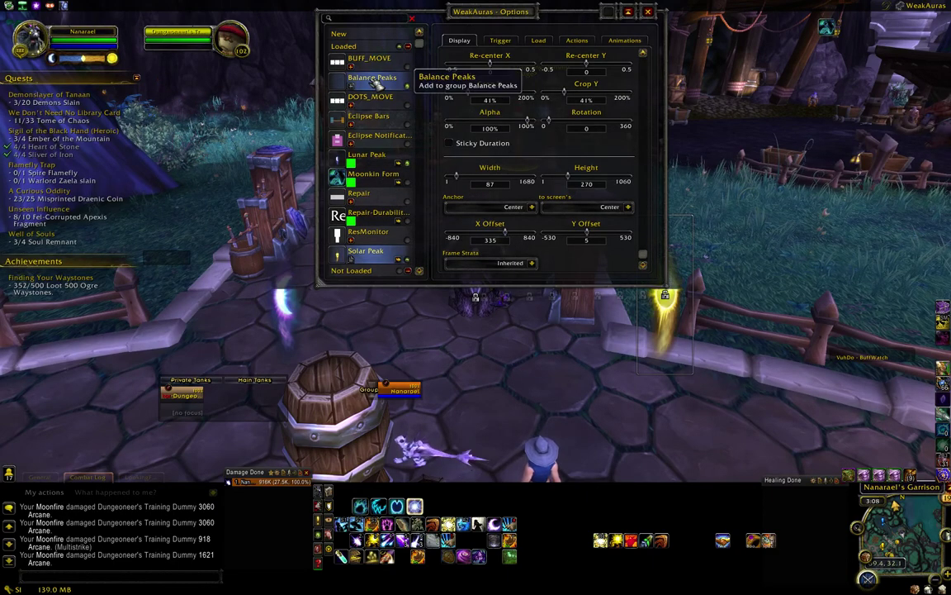
{"action": "left_click", "coordinate": [376, 85]}
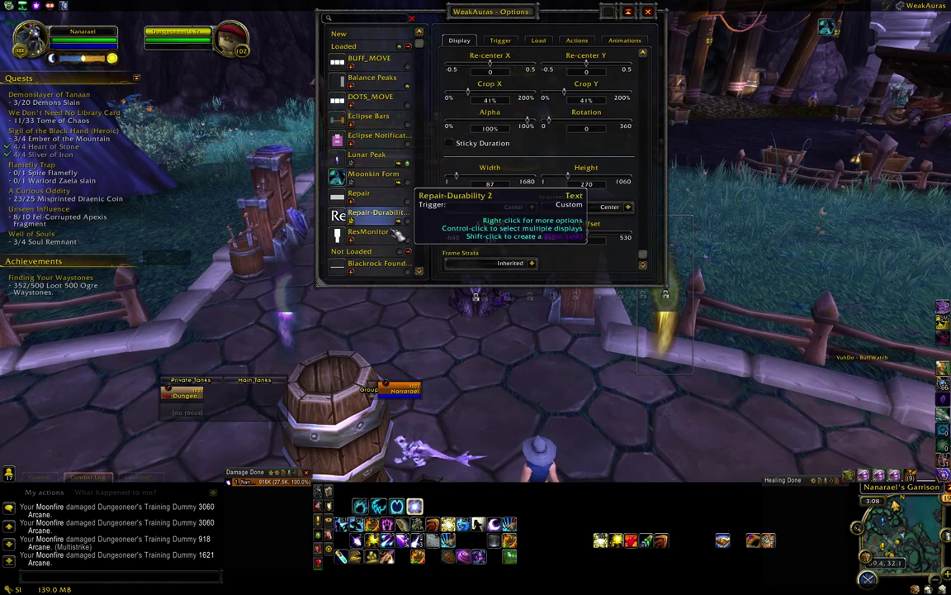
{"action": "left_click", "coordinate": [402, 165]}
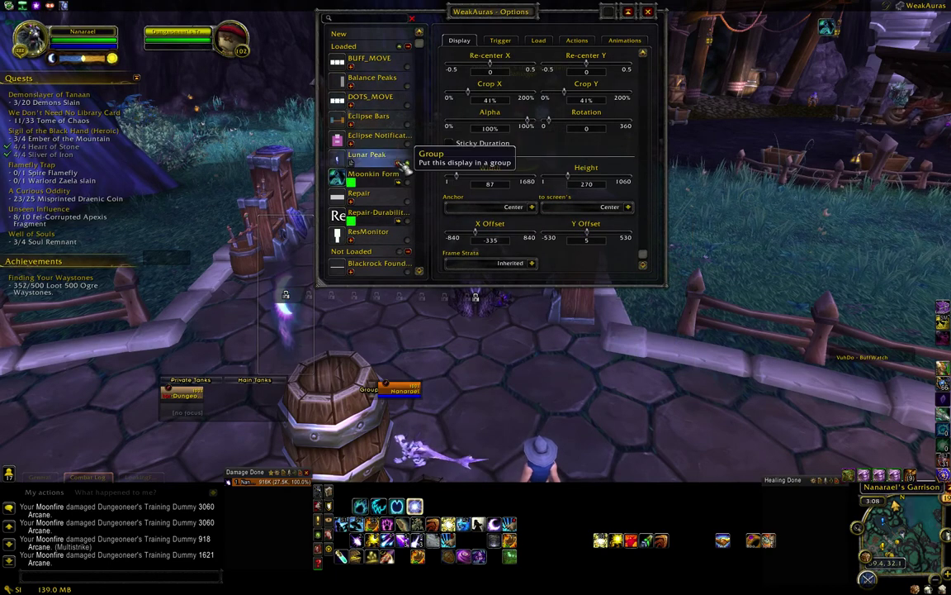
{"action": "left_click", "coordinate": [375, 82]}
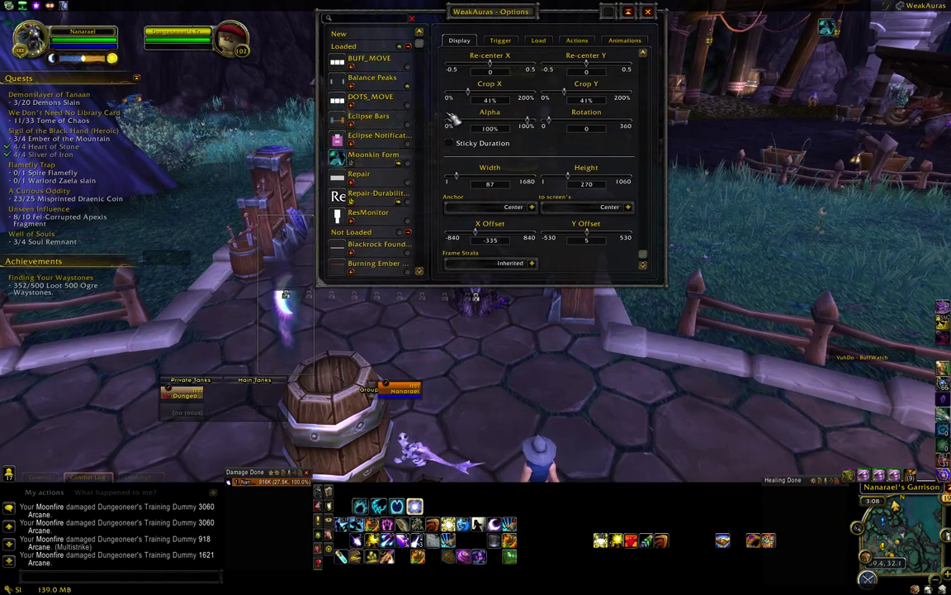
{"action": "left_click", "coordinate": [381, 81]}
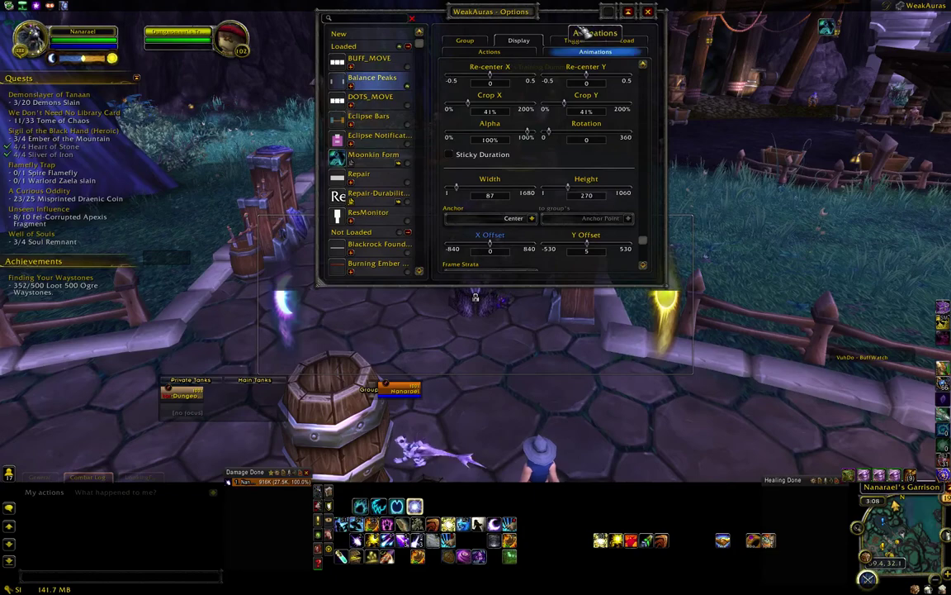
Expand Balance Peaks, select Solar Peak, and set its Orientation to 'Top to Bottom'
{"action": "left_click_drag", "start_coordinate": [510, 16], "coordinate": [391, 16]}
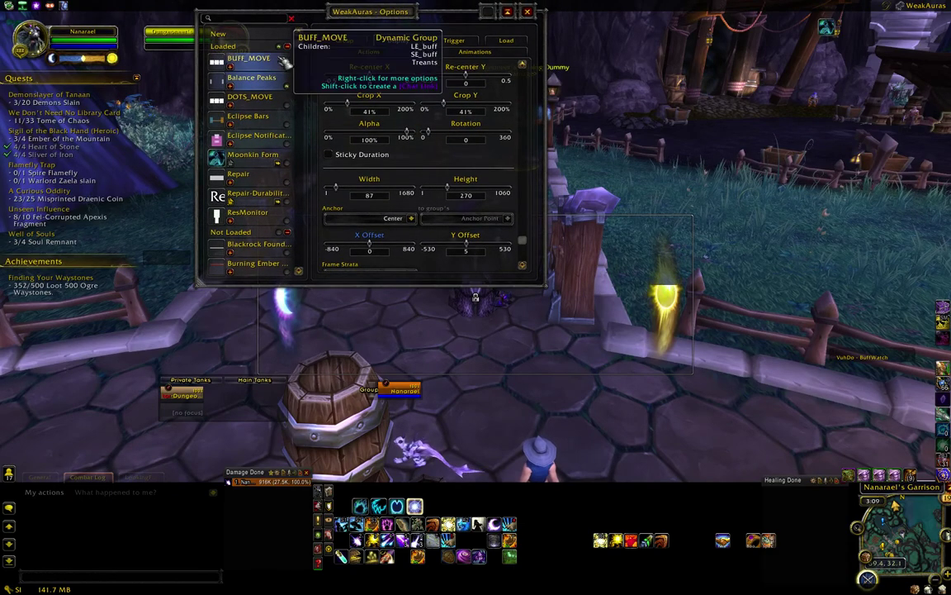
{"action": "left_click", "coordinate": [230, 86]}
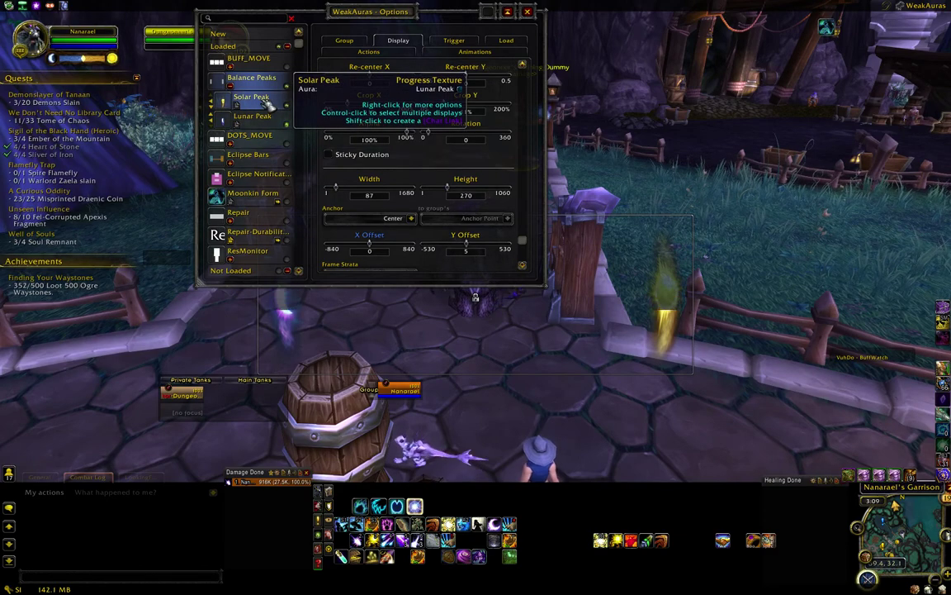
{"action": "left_click", "coordinate": [267, 102]}
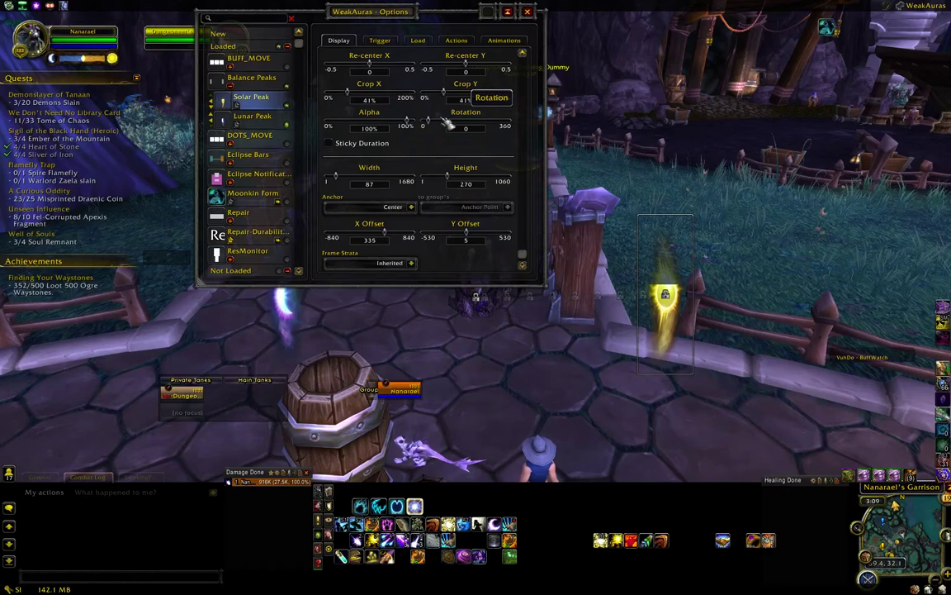
{"action": "scroll", "coordinate": [485, 193], "scroll_direction": "up", "scroll_amount": 5}
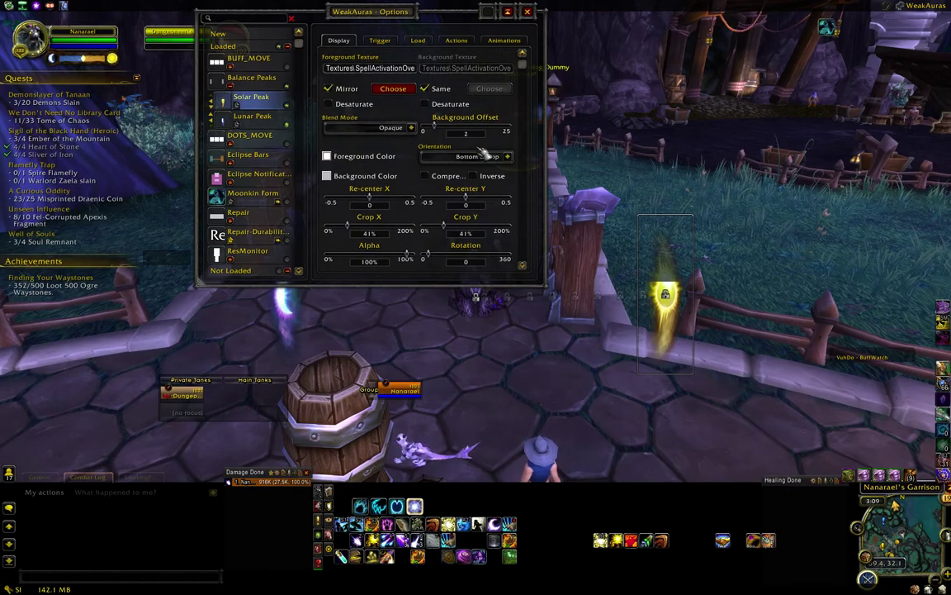
{"action": "left_click", "coordinate": [512, 156]}
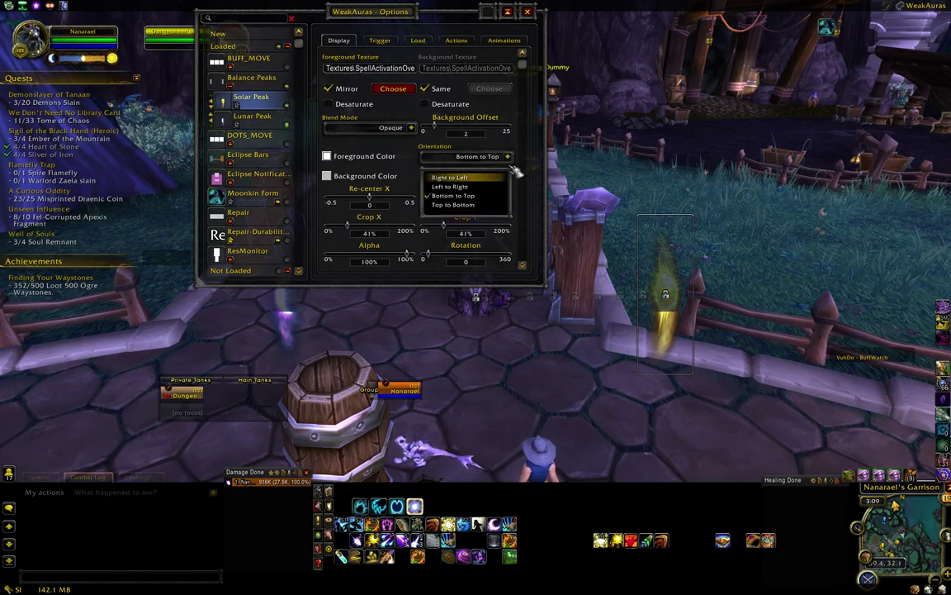
{"action": "left_click", "coordinate": [498, 205]}
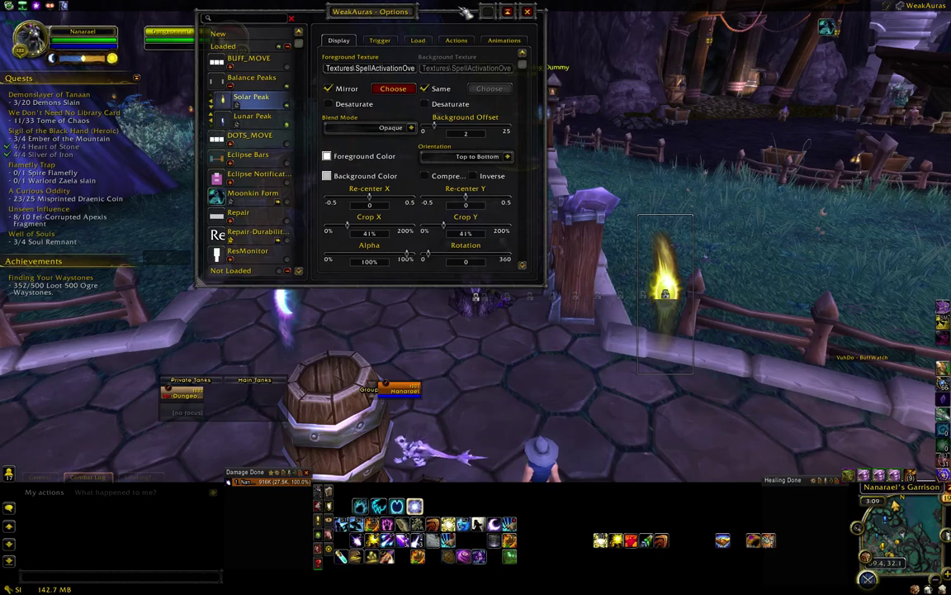
Close the WeakAuras options and open on the training dummy with Moonfire and Starsurge
{"action": "left_click", "coordinate": [528, 12]}
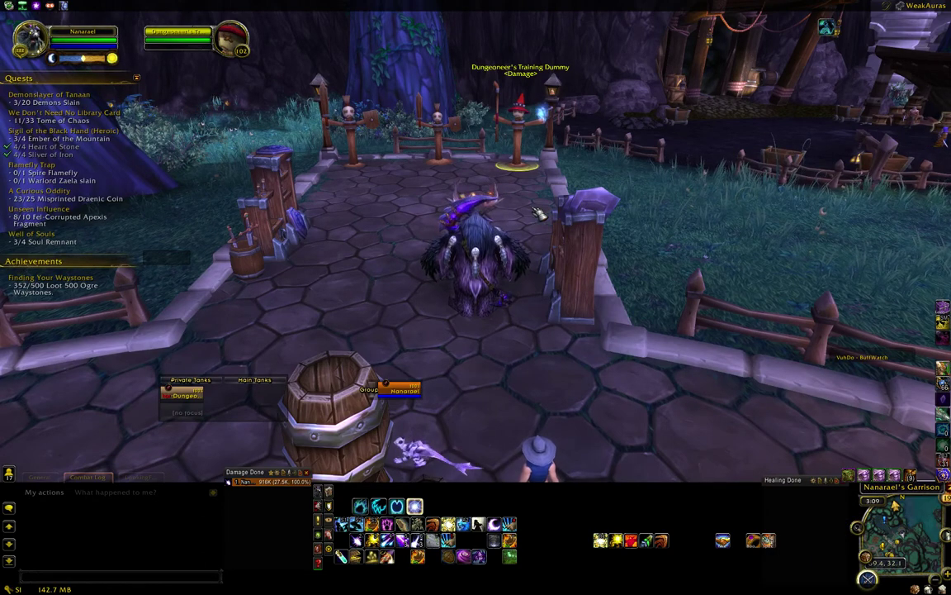
{"action": "key", "text": "1"}
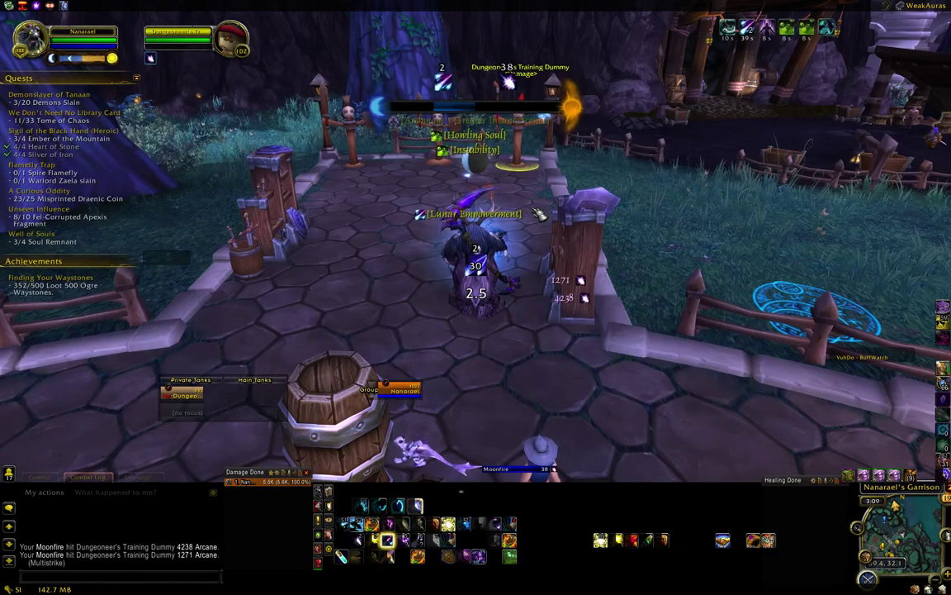
{"action": "key", "text": "2"}
{"action": "key", "text": "3"}
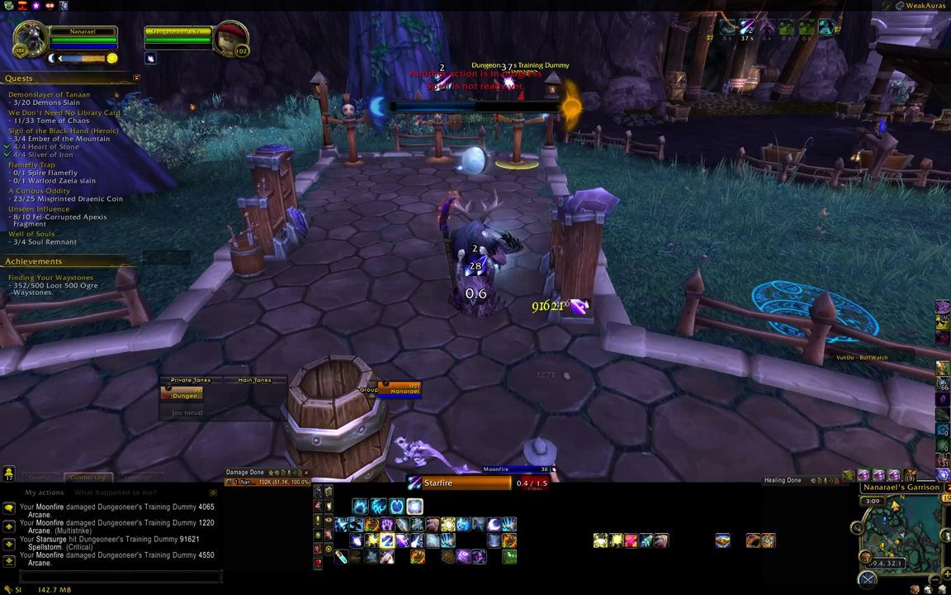
Keep casting Starfire and Starsurge on the dummy to trigger the moon and sun textures
{"action": "key", "text": "1"}
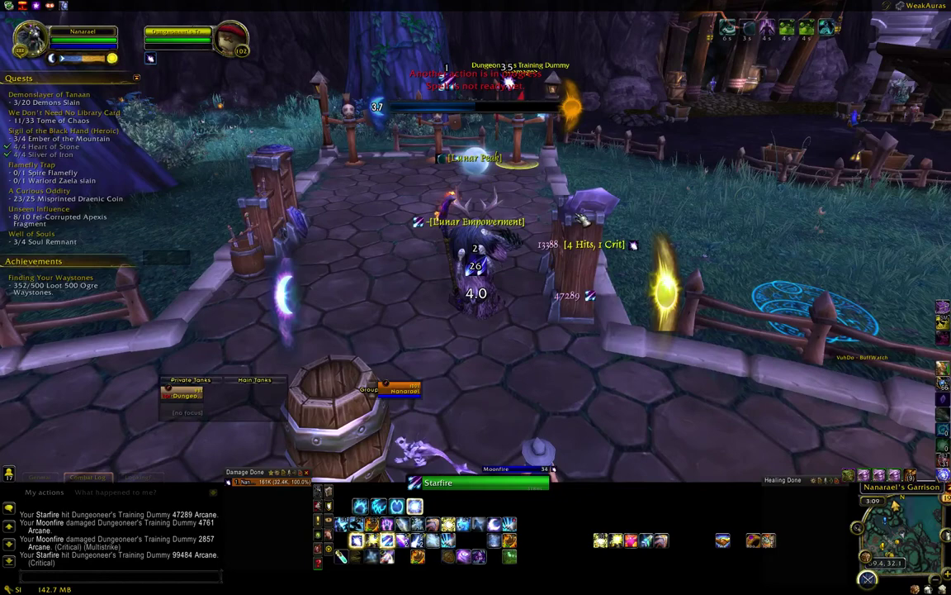
{"action": "key", "text": "1"}
{"action": "key", "text": "3"}
{"action": "key", "text": "1"}
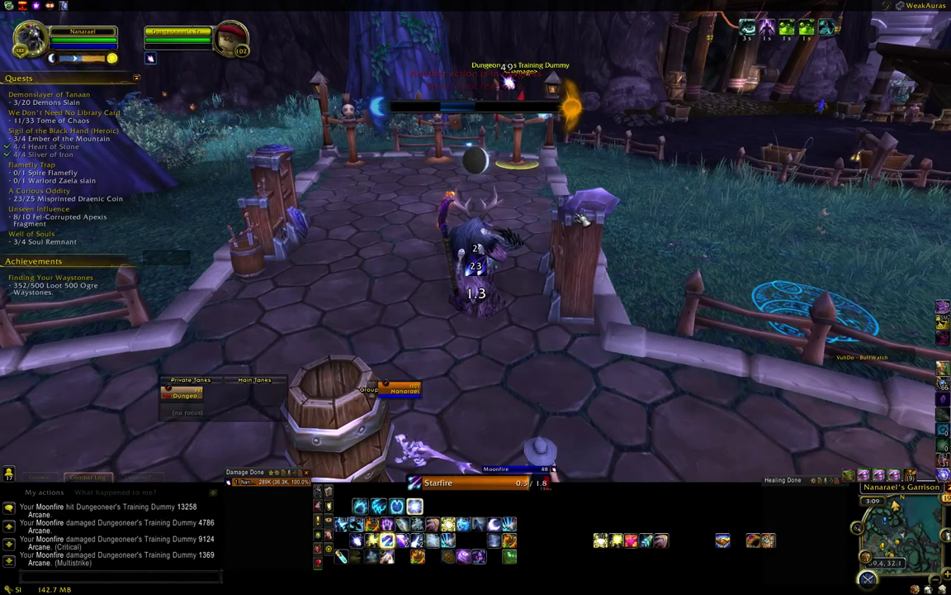
{"action": "key", "text": "2"}
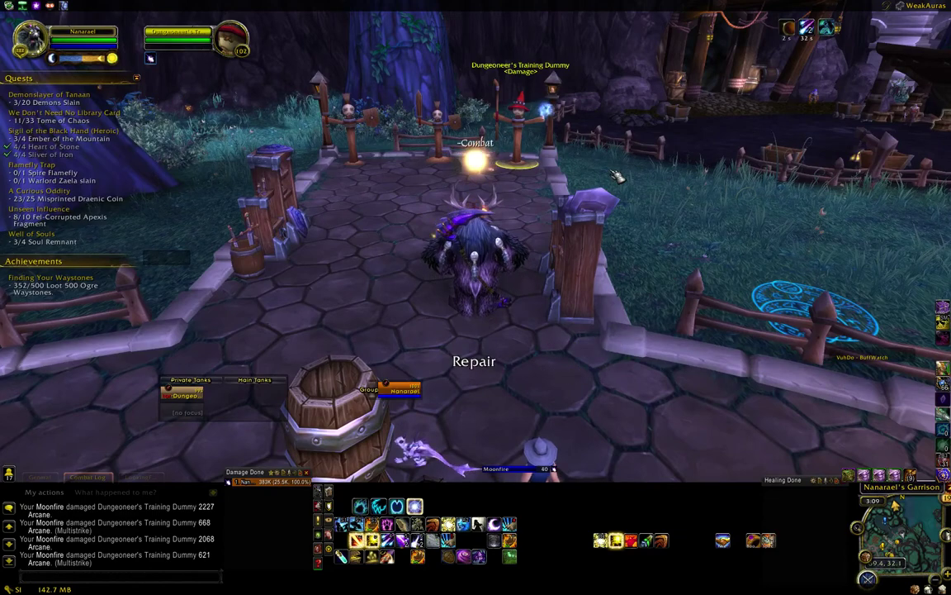
Reopen WeakAuras and bring up the Solar Peak texture's Trigger settings
{"action": "key", "text": "ctrl+w"}
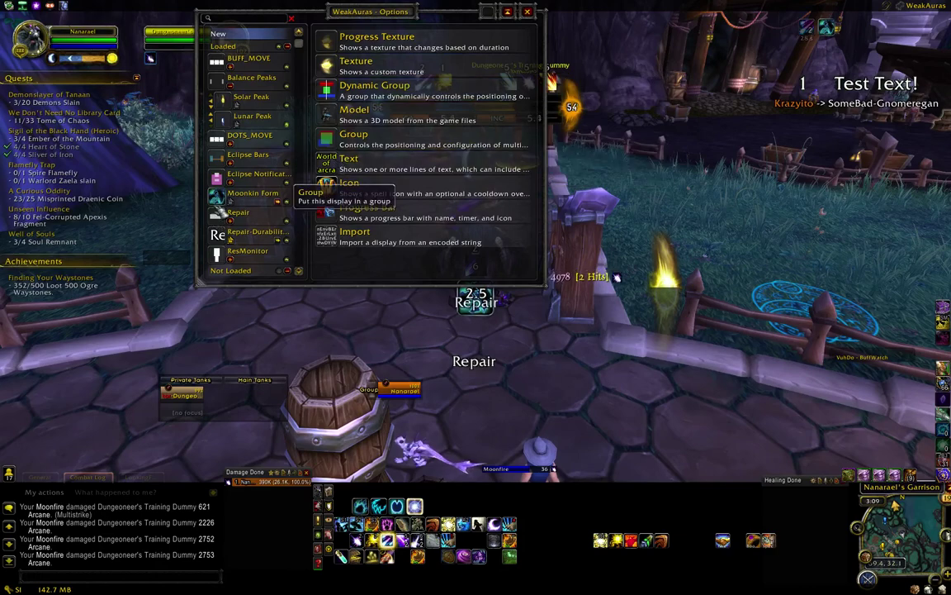
{"action": "left_click", "coordinate": [244, 100]}
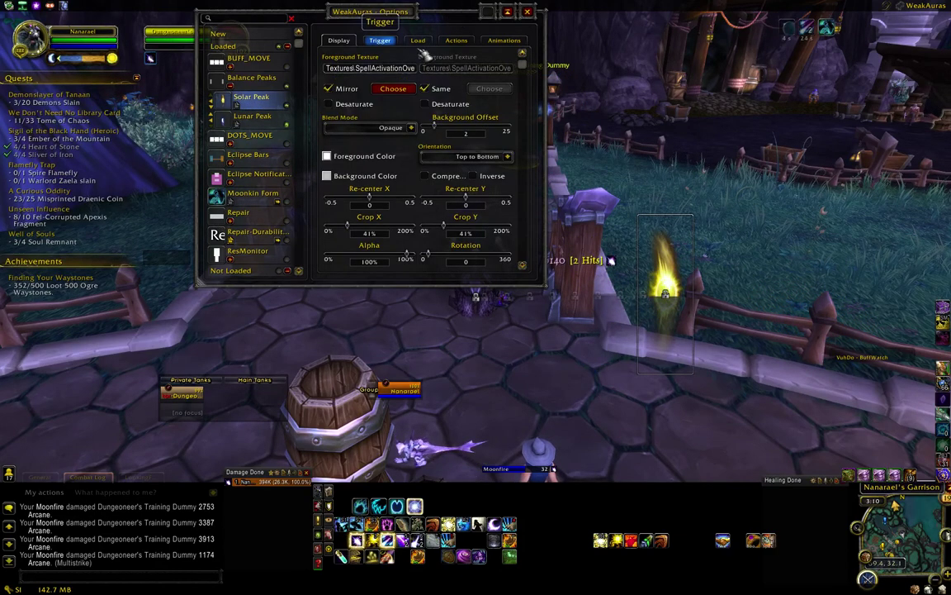
{"action": "left_click", "coordinate": [384, 41]}
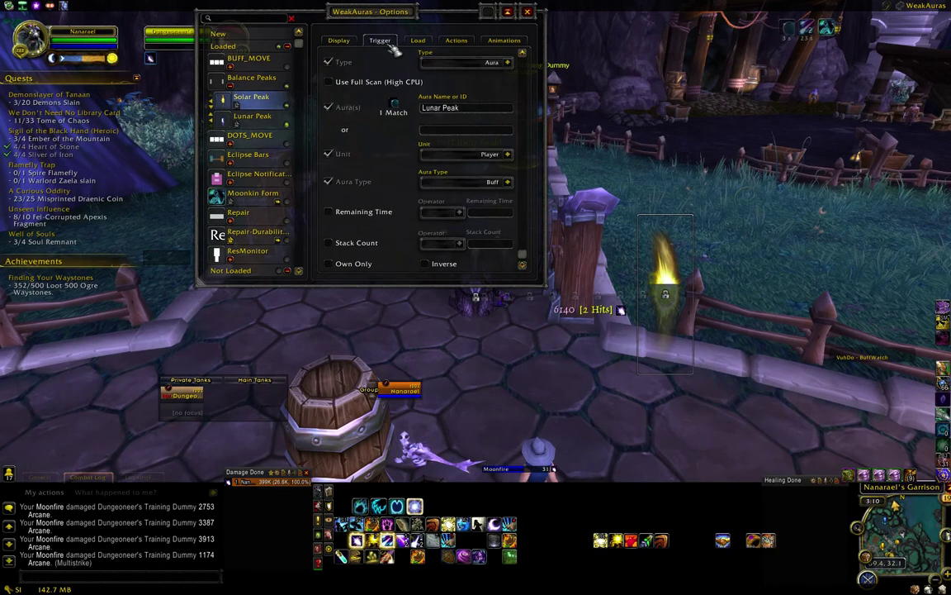
Change the trigger's Aura Name from 'Lunar Peak' to 'Solar Peak'
{"action": "left_click", "coordinate": [445, 108]}
{"action": "double_click", "coordinate": [450, 112]}
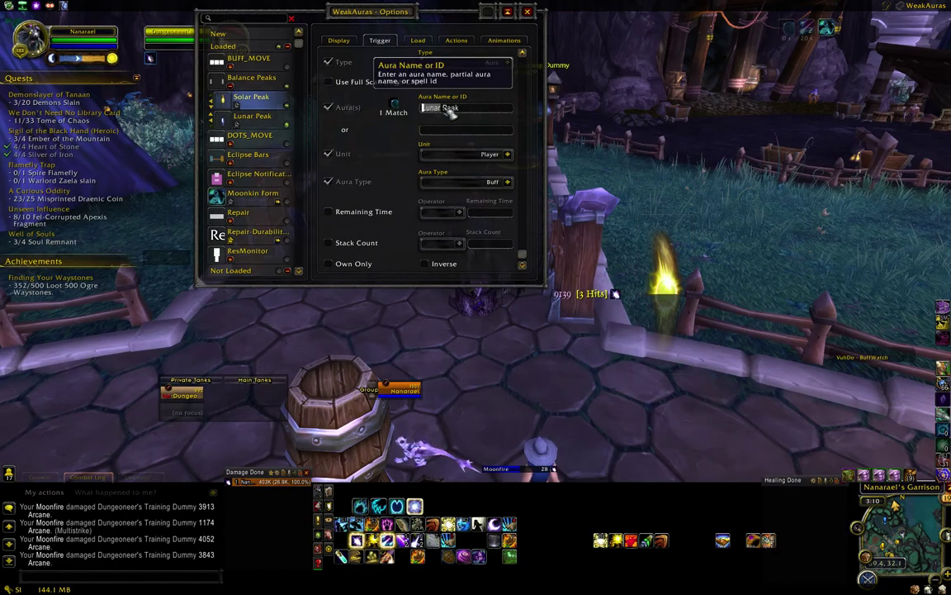
{"action": "type", "text": "Sola"}
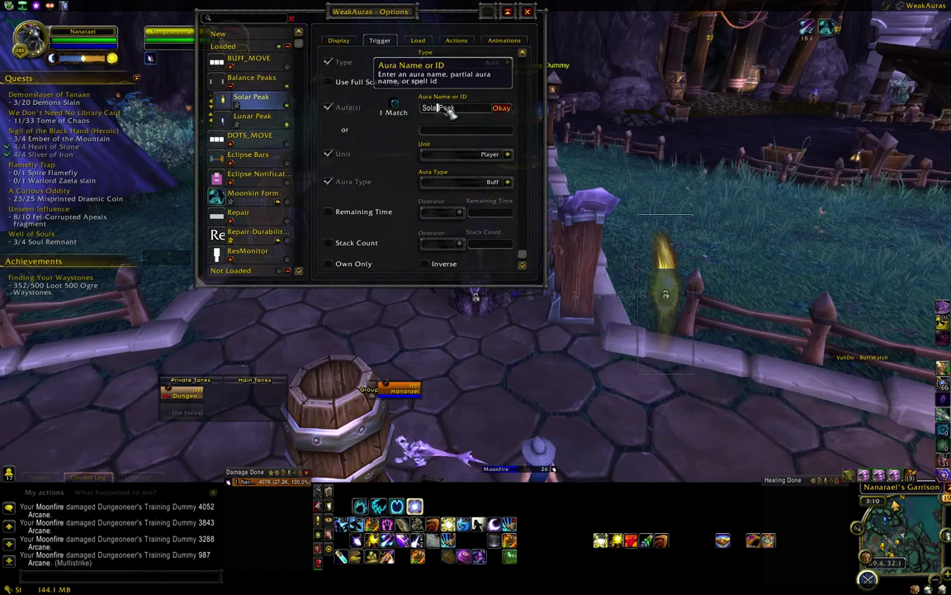
{"action": "type", "text": "r"}
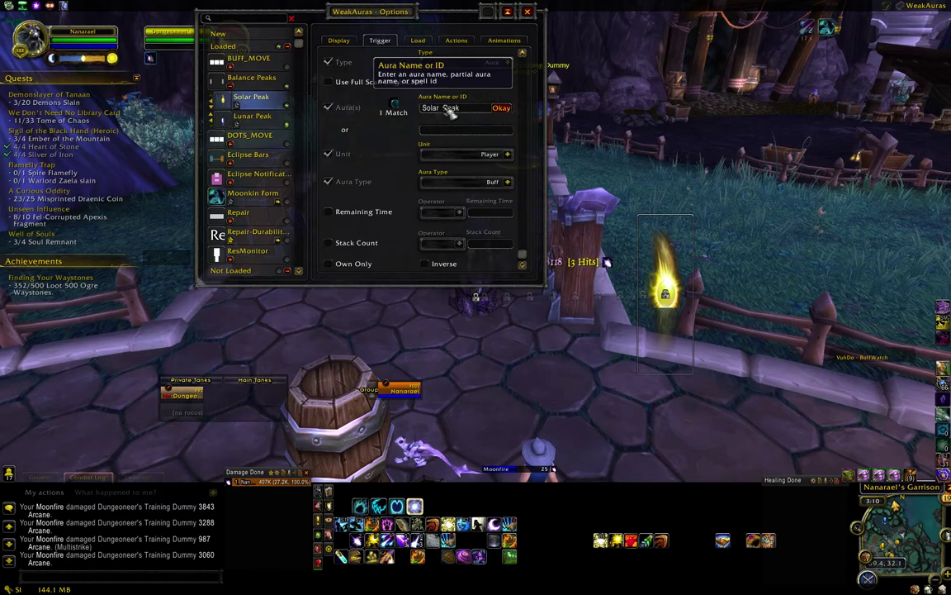
{"action": "left_click", "coordinate": [501, 109]}
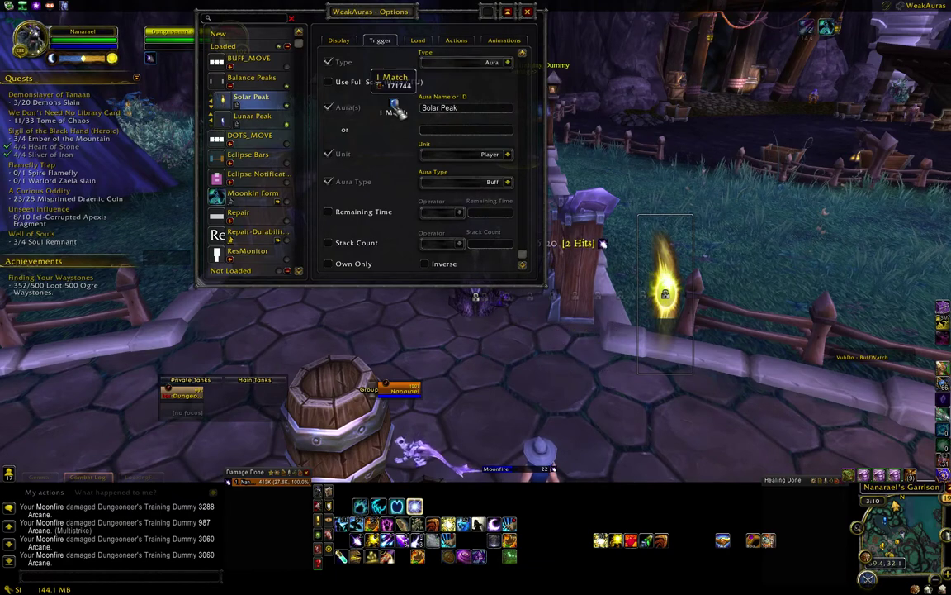